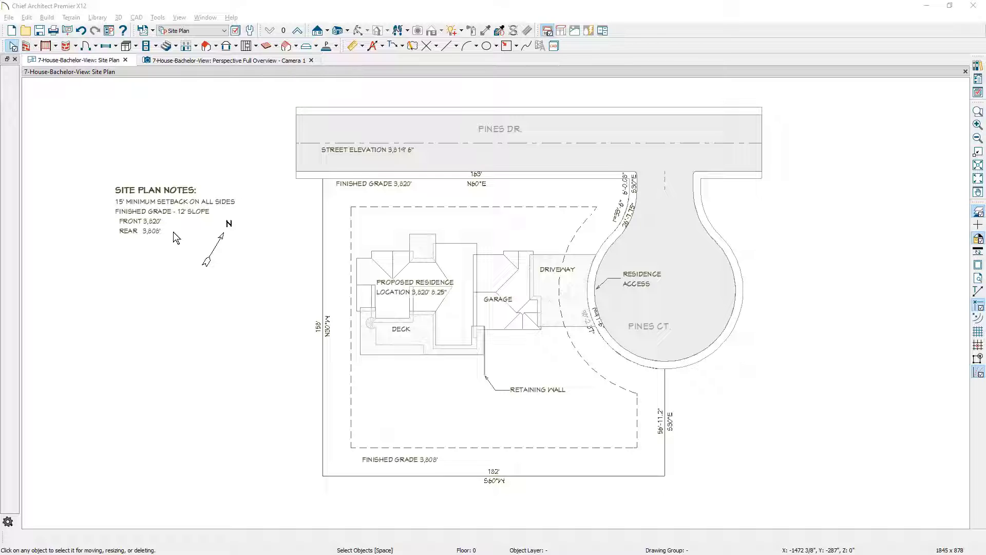
Check the house in the 3D camera view, go back to the site plan, and close the Lot-Image.png viewer.
left_click(192, 61)
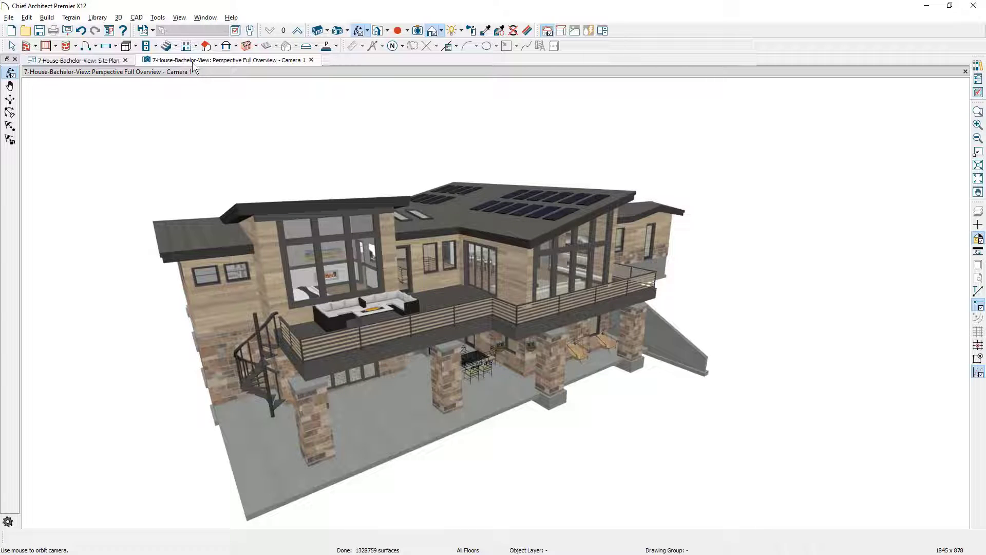
left_click(62, 60)
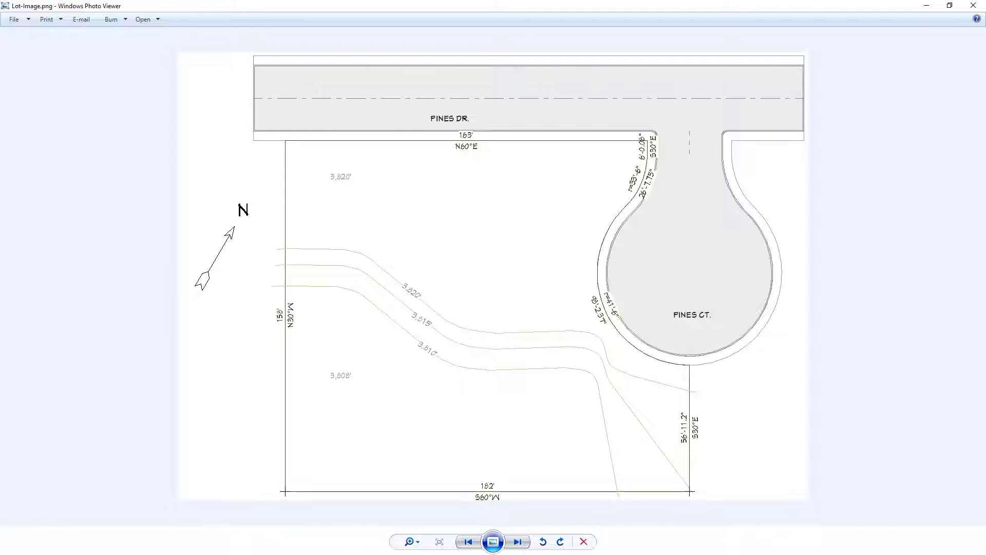
left_click(974, 6)
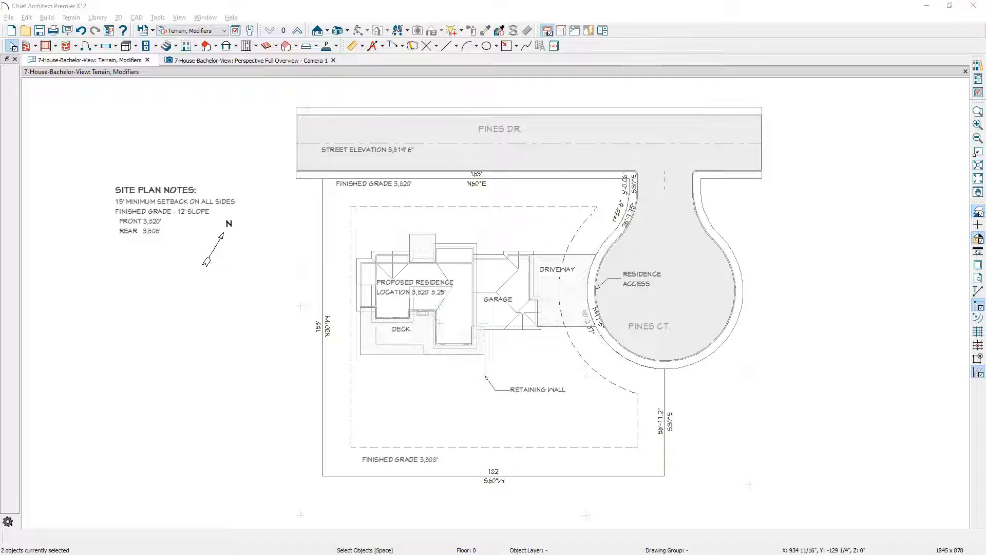
Drop Lot-Image.png into the plan, move it left of the site plan, and frame its bottom boundary.
left_click_drag(984, 280, 148, 343)
scroll(656, 294, "down", 3)
key("Escape")
left_click(463, 272)
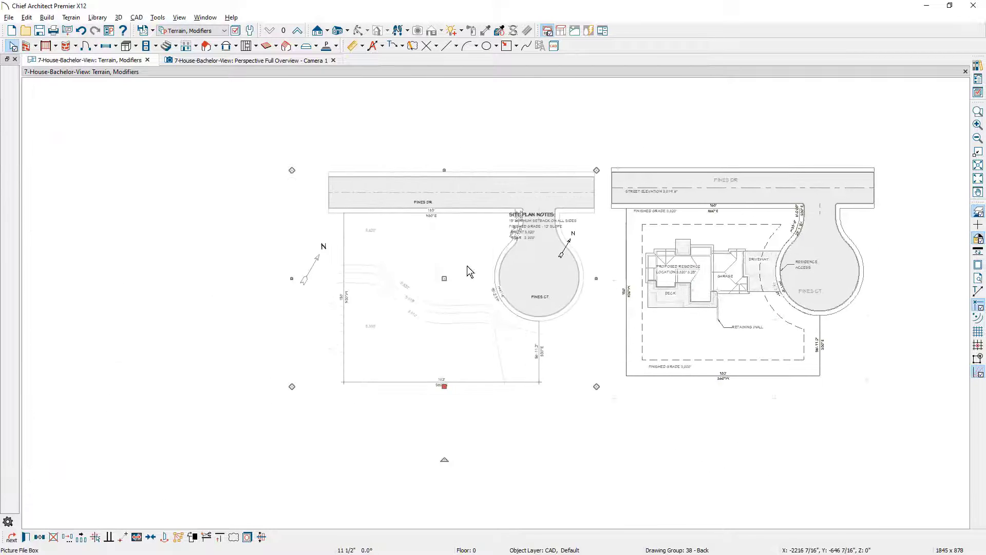
left_click_drag(443, 281, 335, 281)
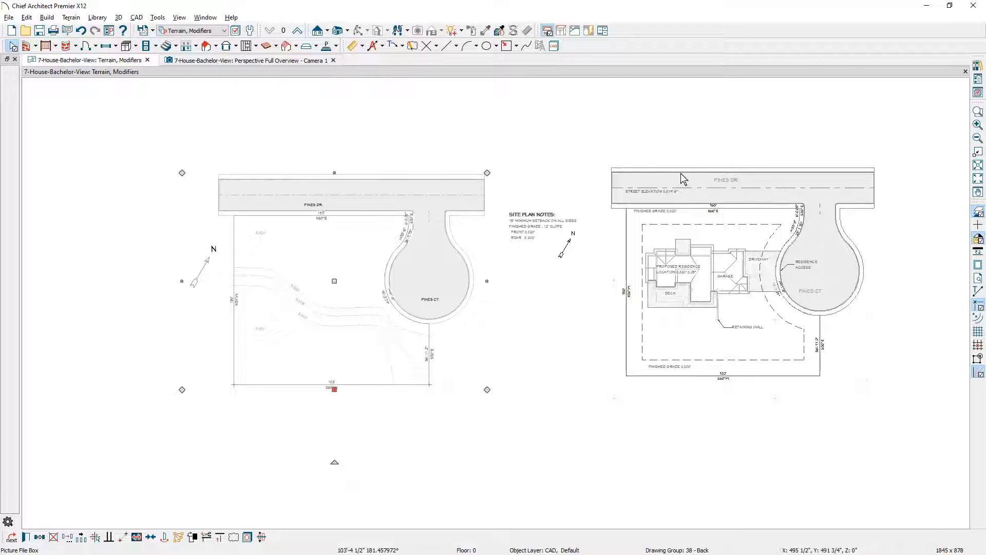
scroll(353, 295, "up", 4)
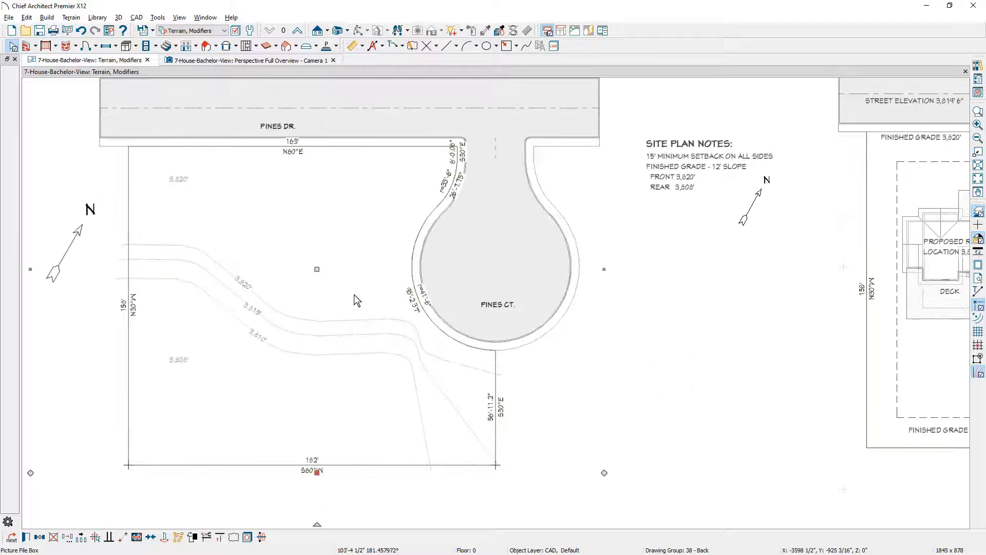
scroll(353, 455, "up", 2)
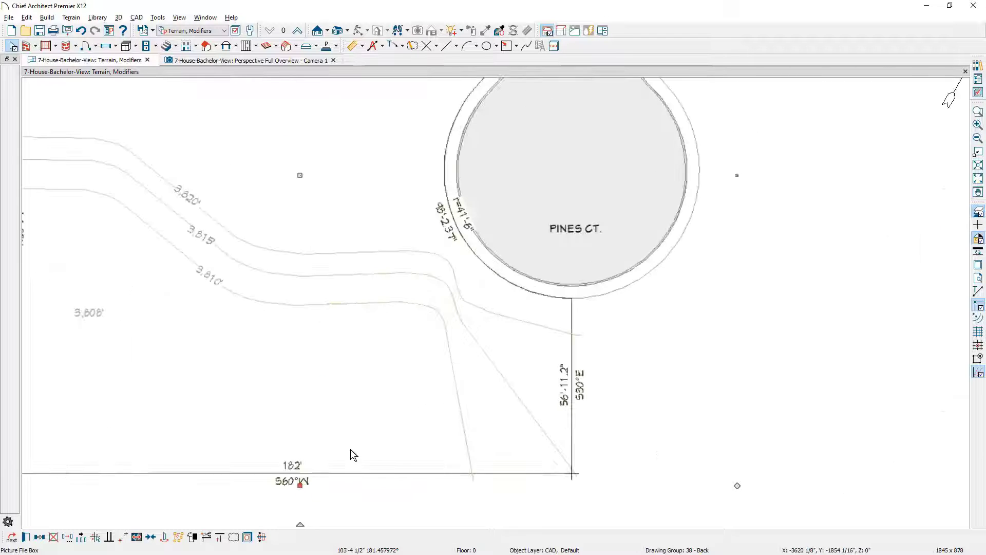
middle_click_drag(353, 455, 434, 410)
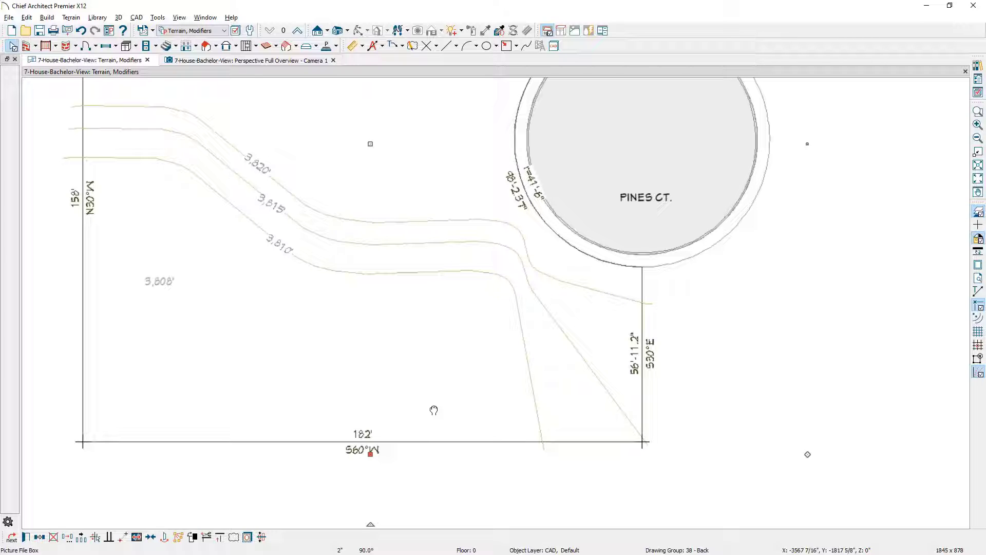
key("space")
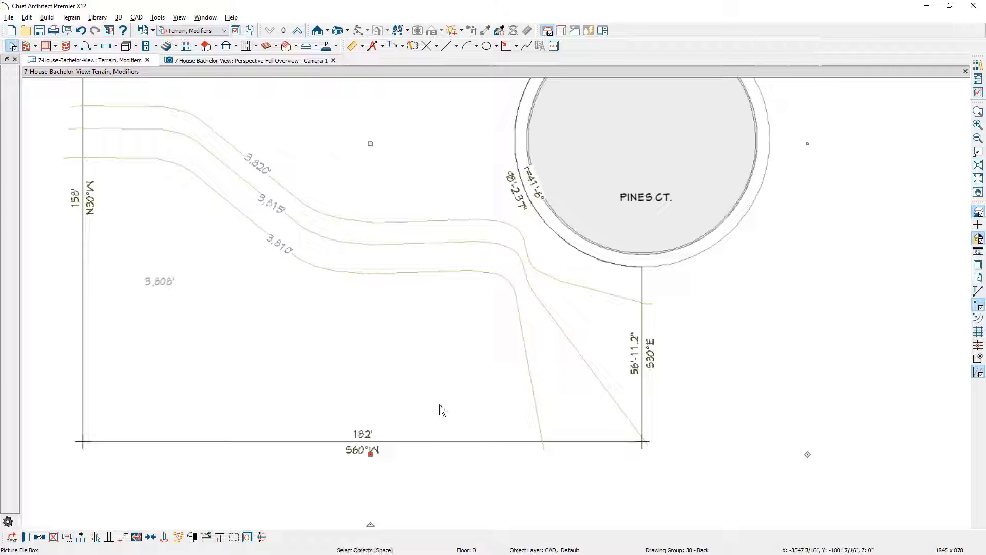
Resize the lot picture point-to-point so its two bottom corners are 182' apart.
left_click(137, 538)
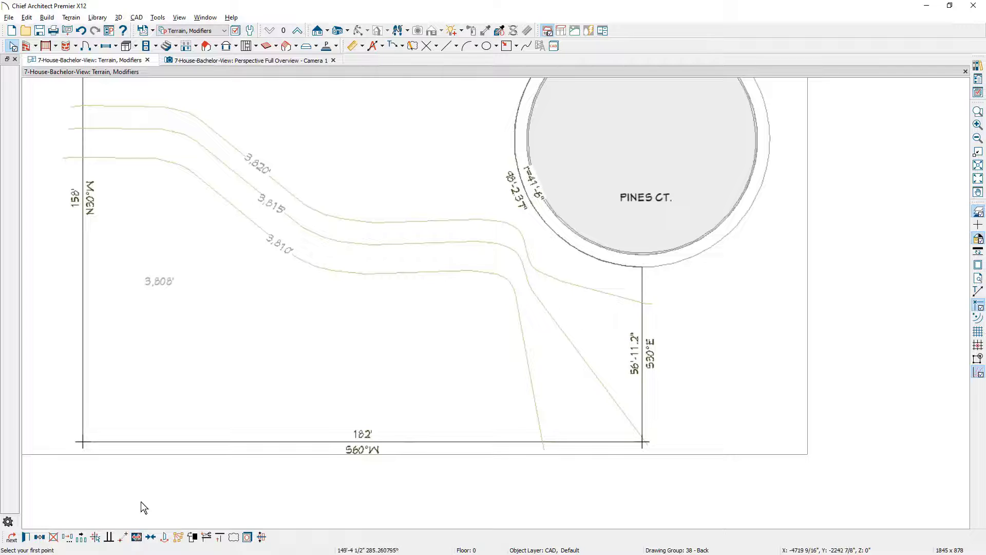
left_click(83, 442)
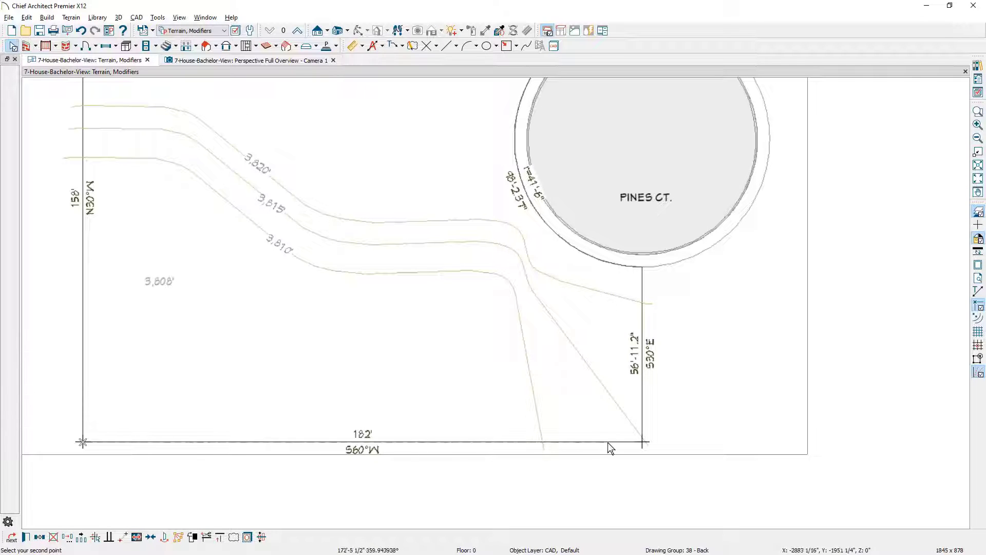
left_click(642, 441)
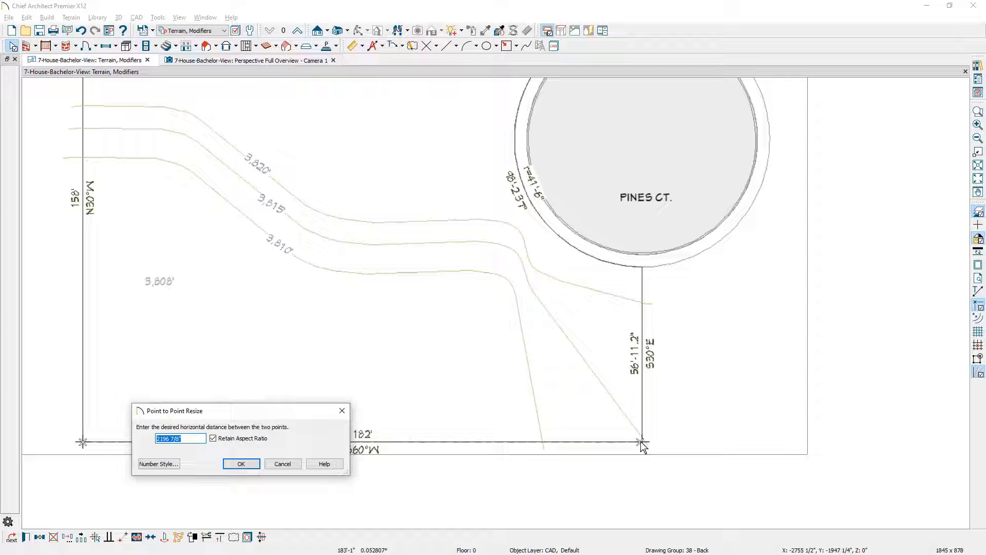
type("182")
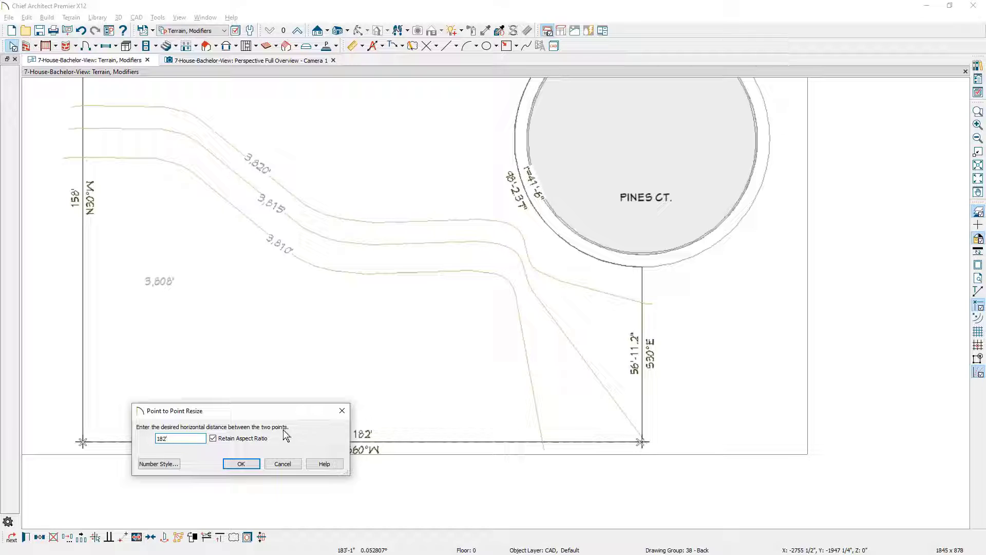
left_click(241, 464)
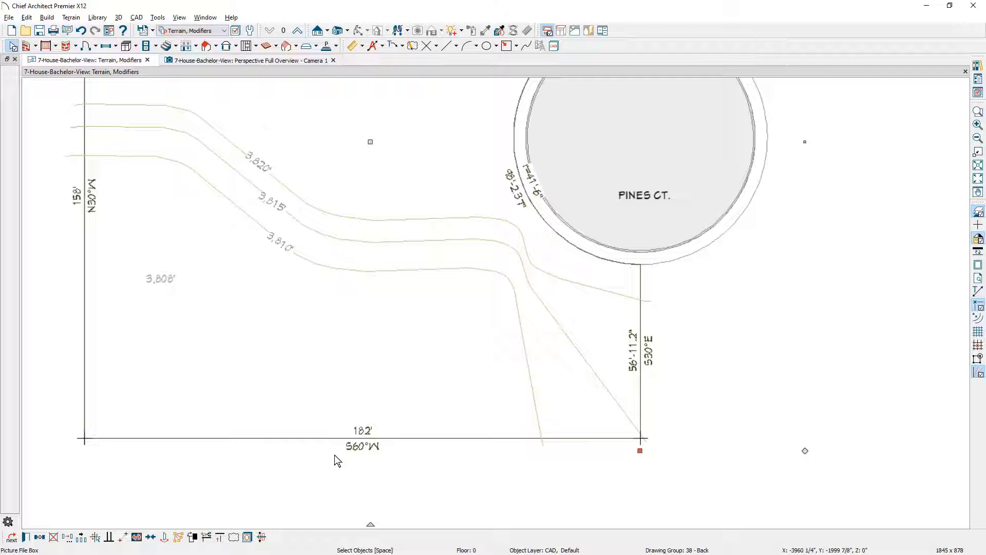
Frame the lot drawing and the existing site plan together, then bring up the terrain command list.
scroll(333, 392, "down", 5)
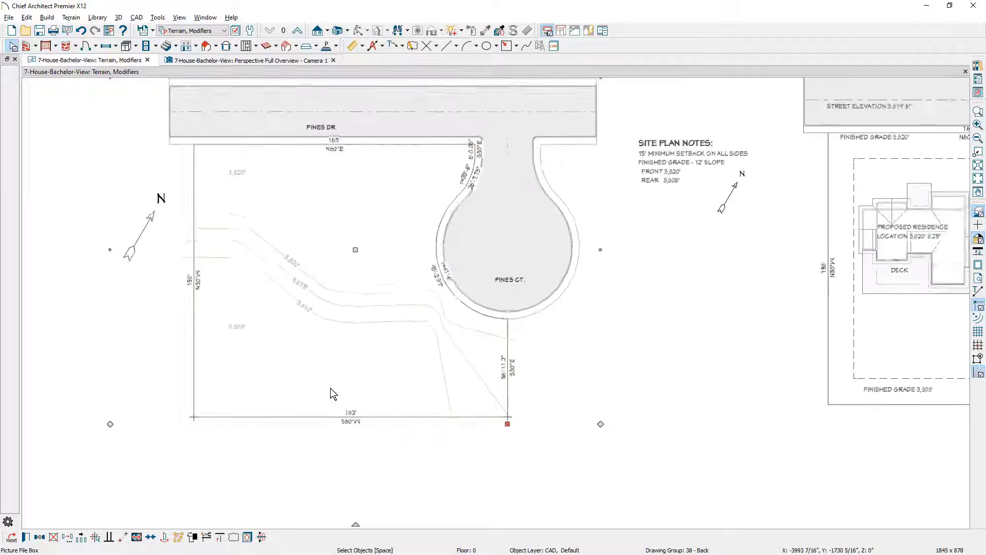
middle_click_drag(511, 410, 162, 419)
scroll(546, 366, "up", 2)
scroll(545, 367, "up", 1)
middle_click_drag(546, 366, 569, 424)
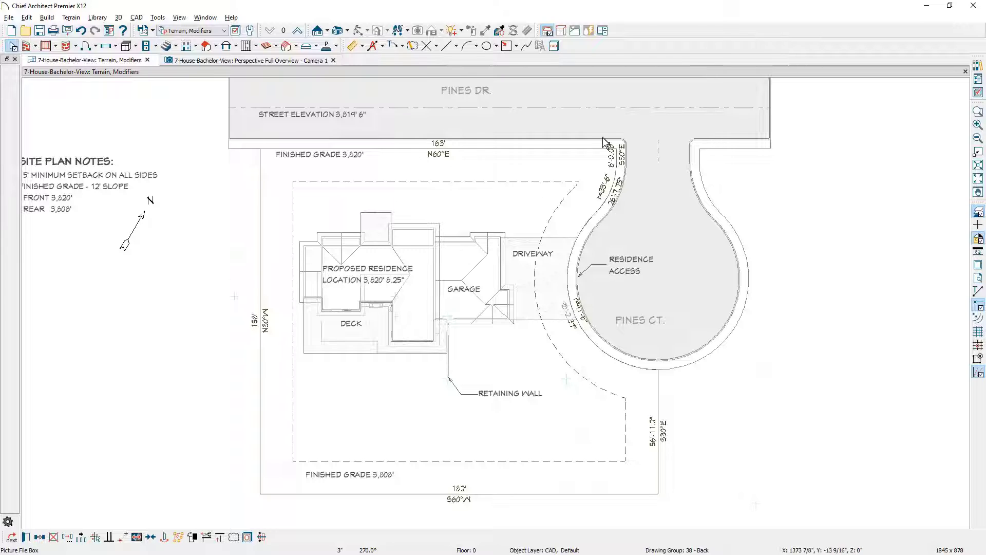
left_click(575, 30)
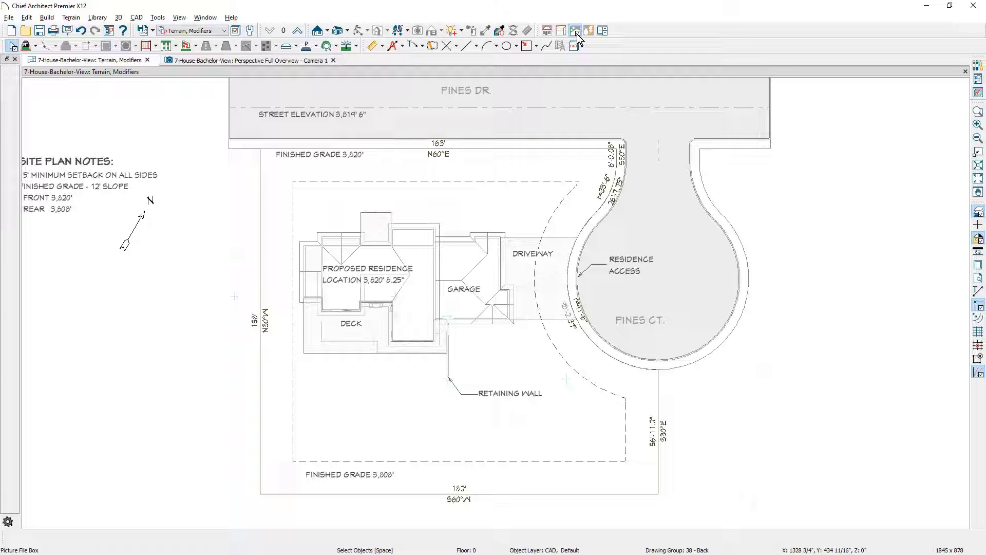
left_click(37, 46)
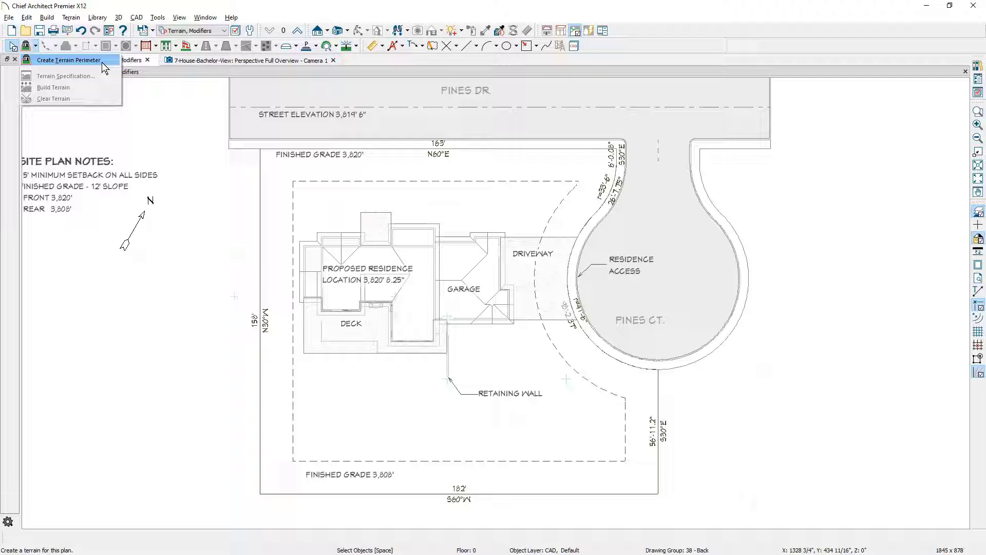
Create a terrain perimeter and drag its left edge in so it encloses only the site plan.
left_click(102, 62)
middle_click_drag(205, 111, 479, 233)
scroll(332, 222, "down", 3)
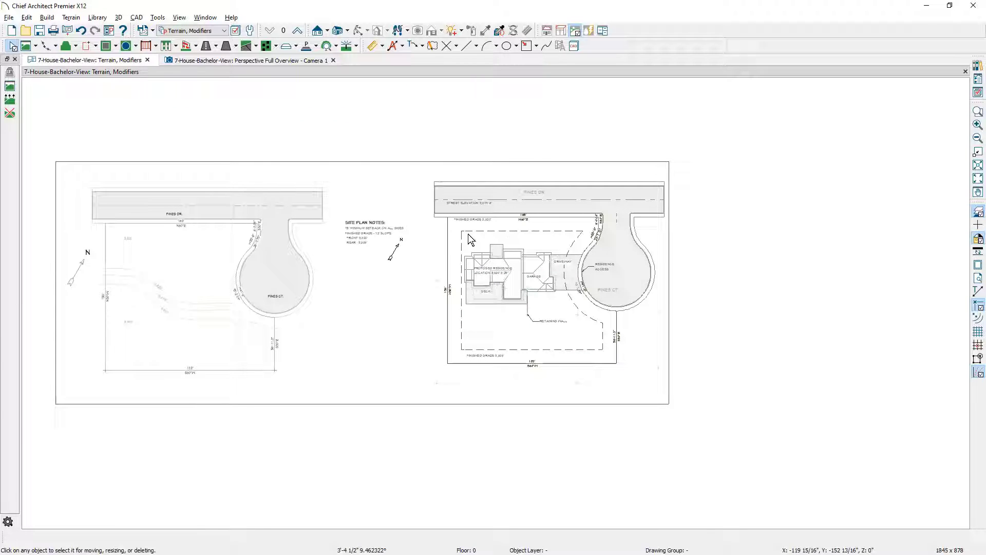
left_click(55, 308)
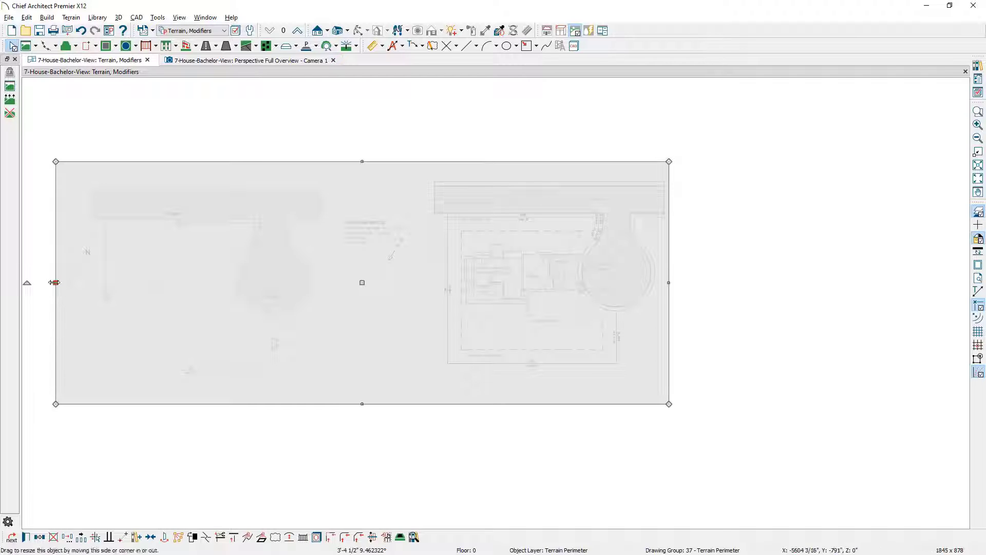
left_click_drag(54, 282, 430, 274)
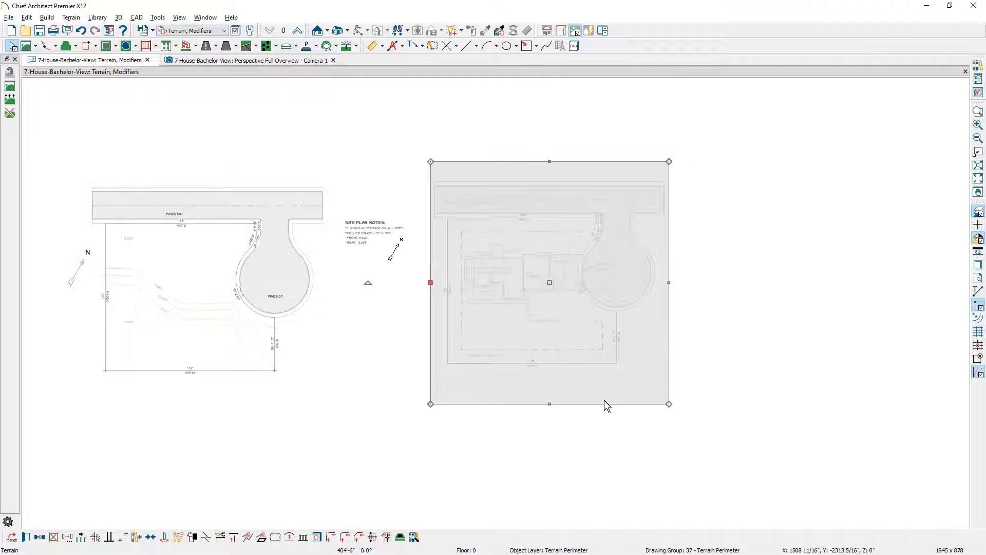
left_click(765, 375)
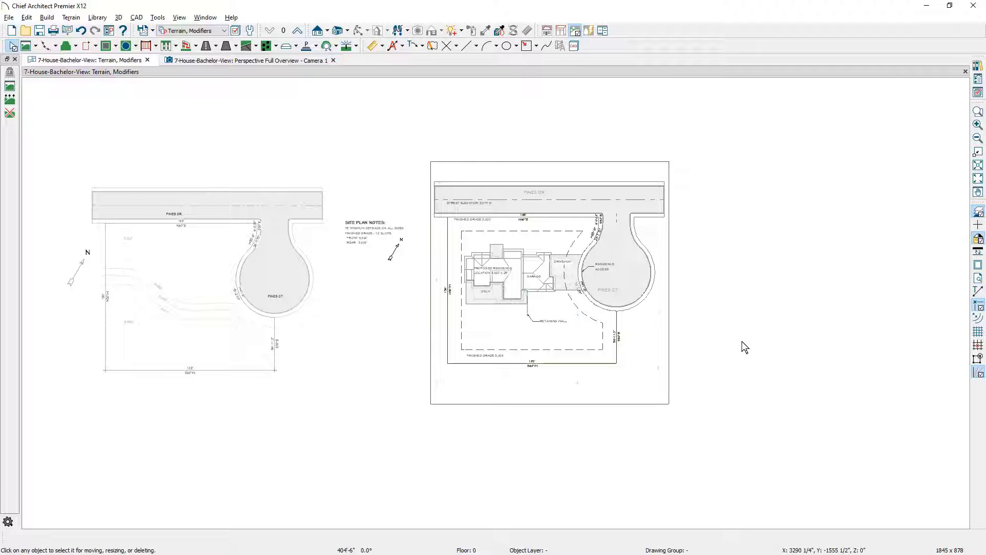
scroll(742, 341, "up", 1)
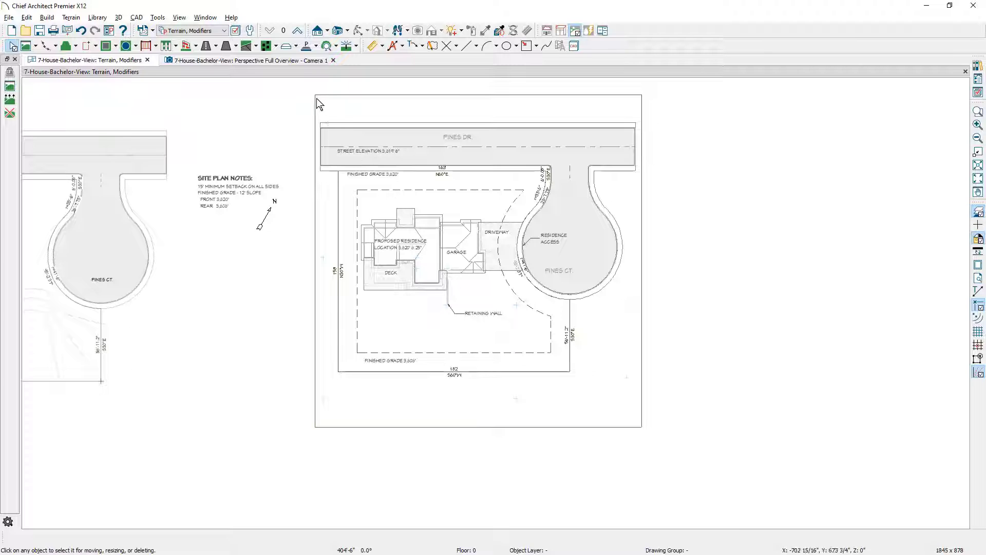
Orbit the 3D camera view to the front entry and roof, then return to Select Objects.
left_click(300, 61)
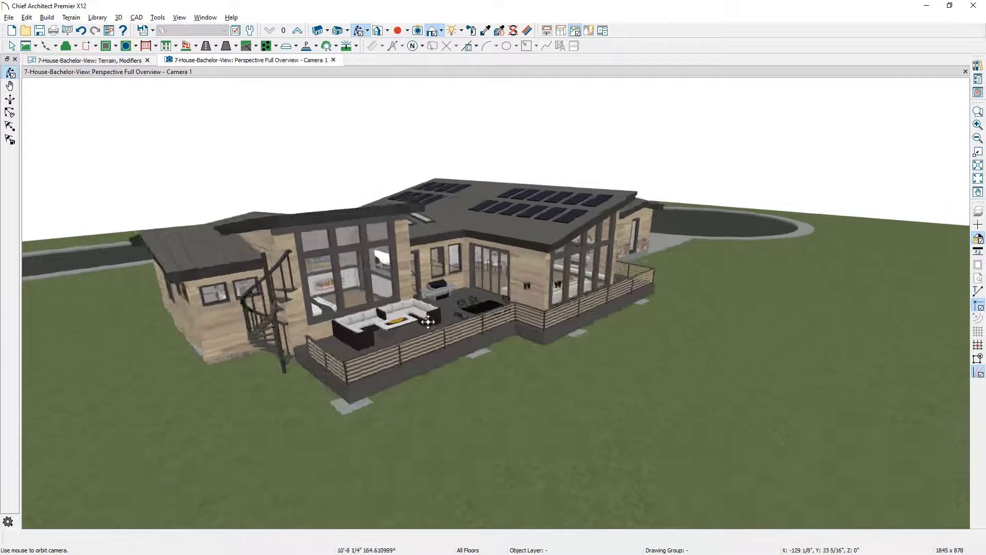
left_click_drag(431, 322, 720, 321)
scroll(720, 320, "down", 5)
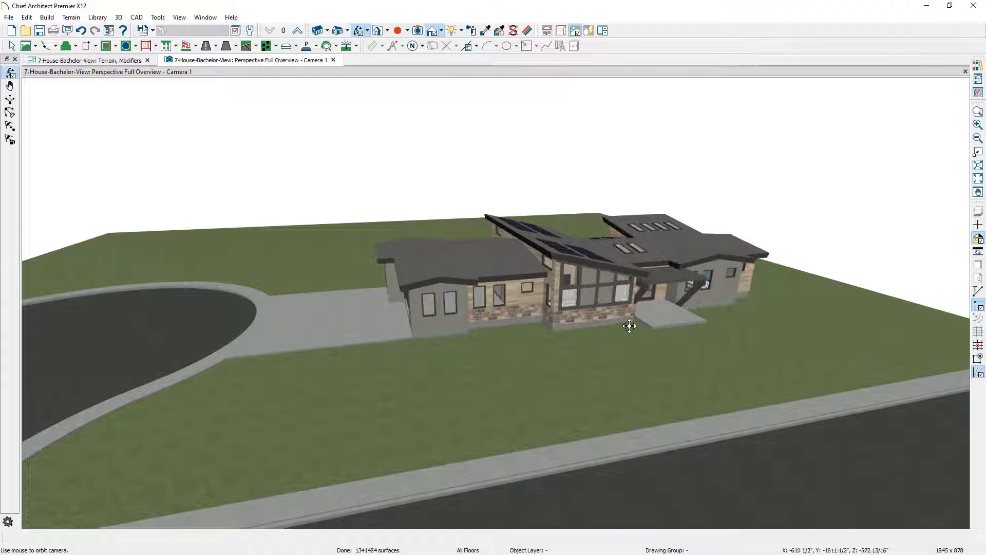
left_click_drag(630, 332, 591, 339)
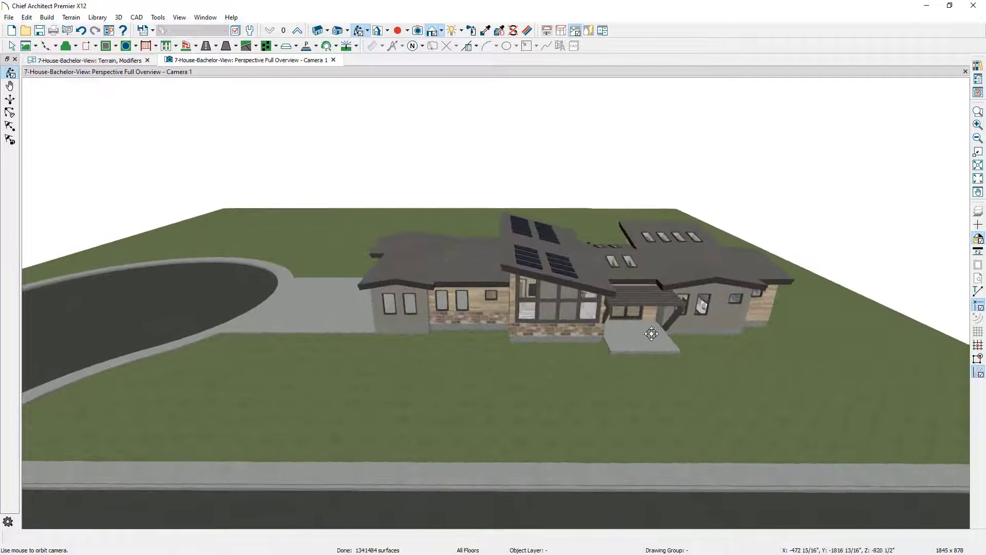
scroll(652, 333, "up", 3)
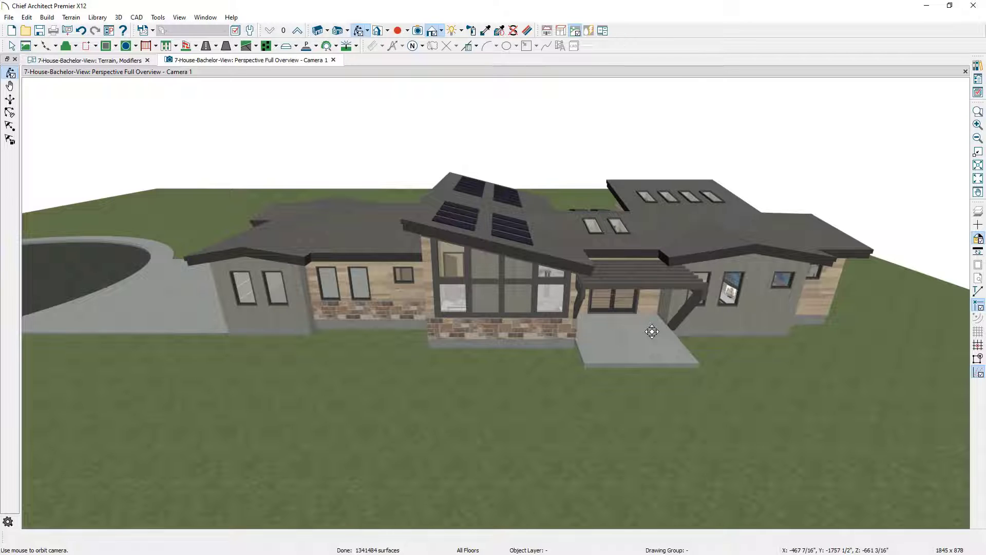
key("space")
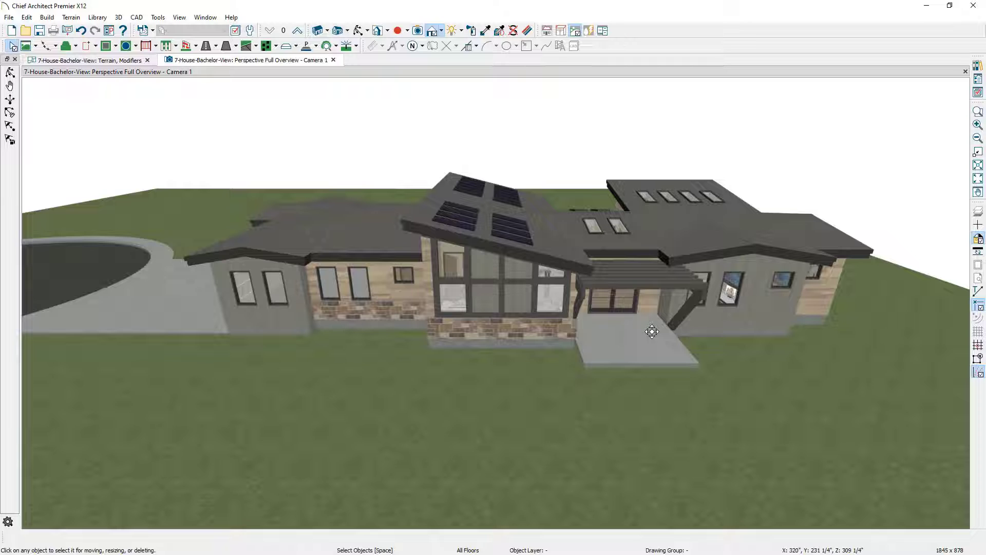
Turn off automatic subfloor height, set Subfloor Height Above Terrain to 8 1/4", and orbit to inspect the house.
left_click(802, 423)
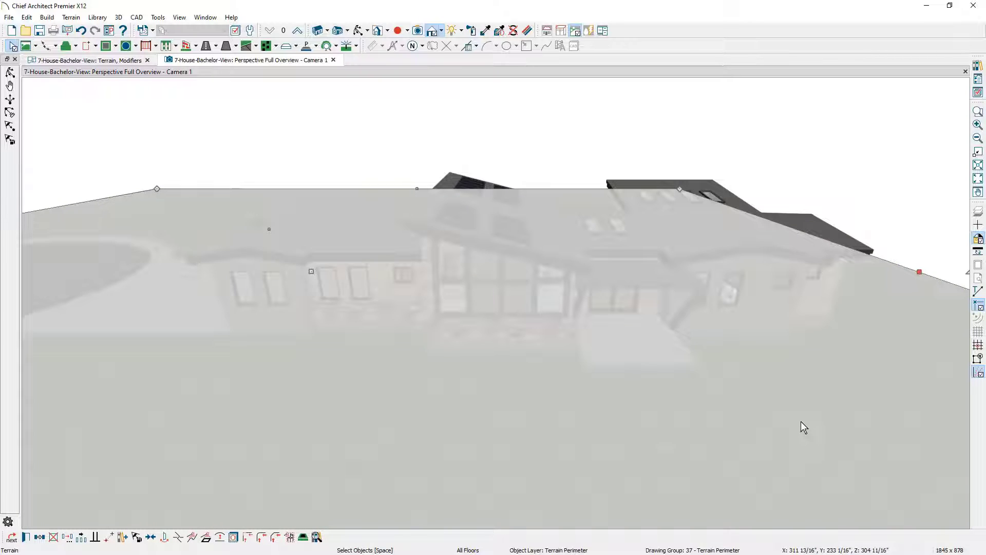
double_click(804, 428)
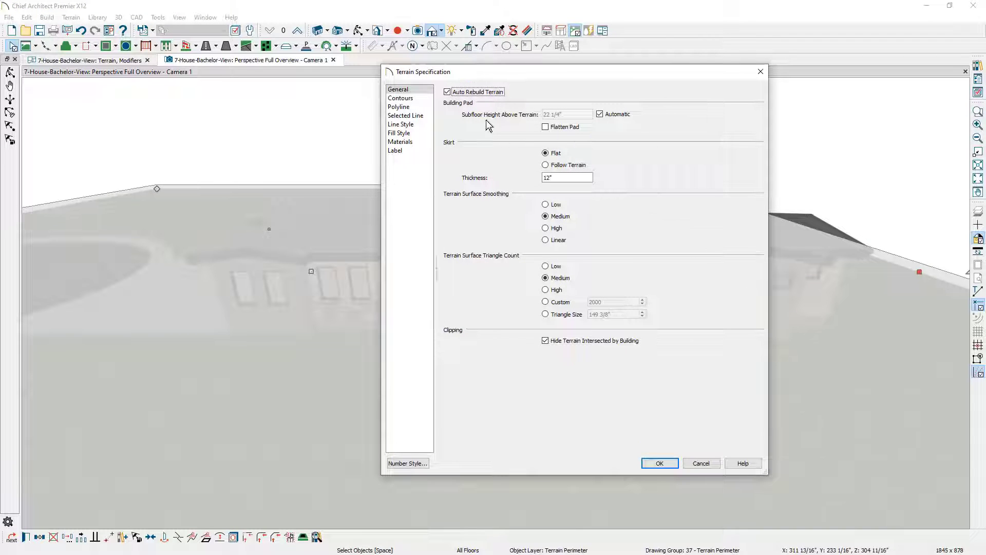
left_click(600, 114)
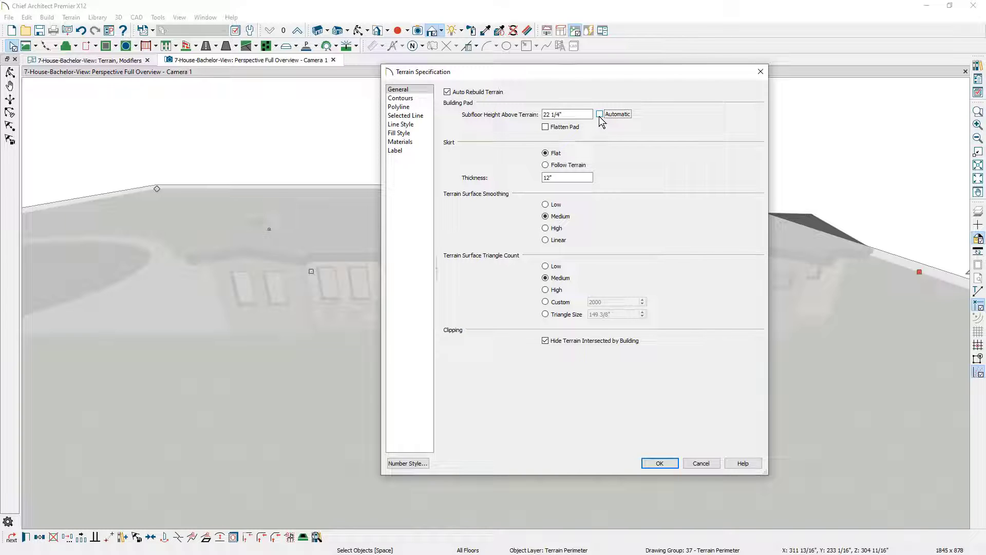
double_click(547, 114)
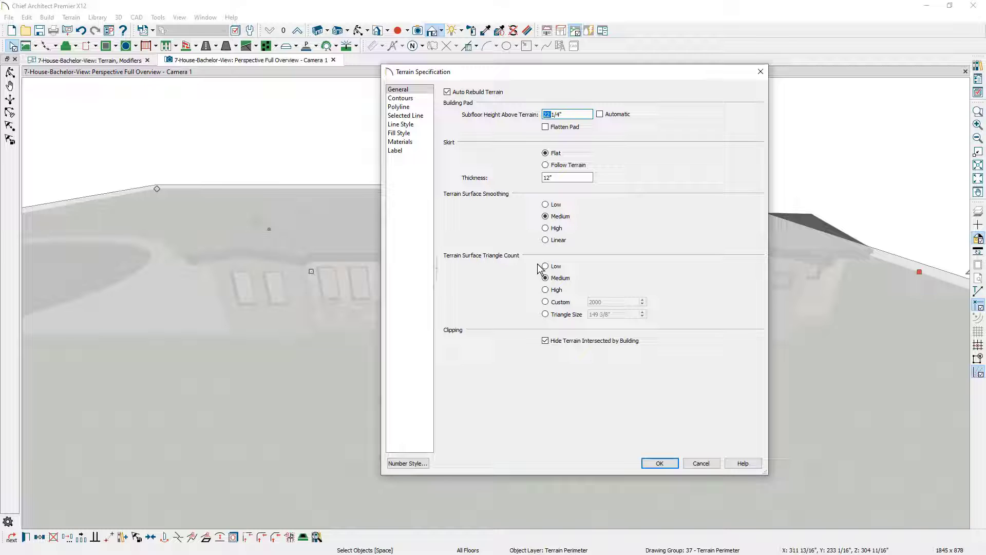
type("8")
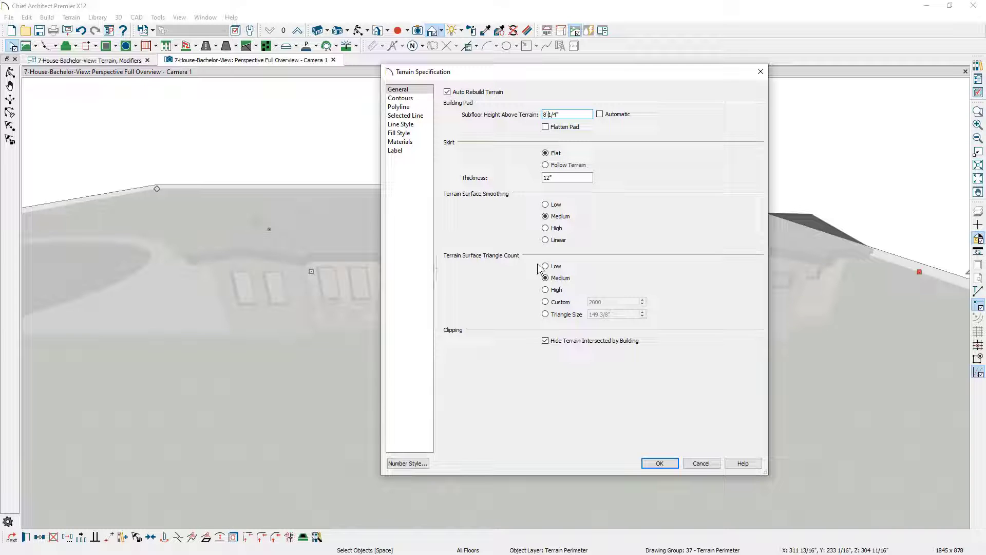
key("Tab")
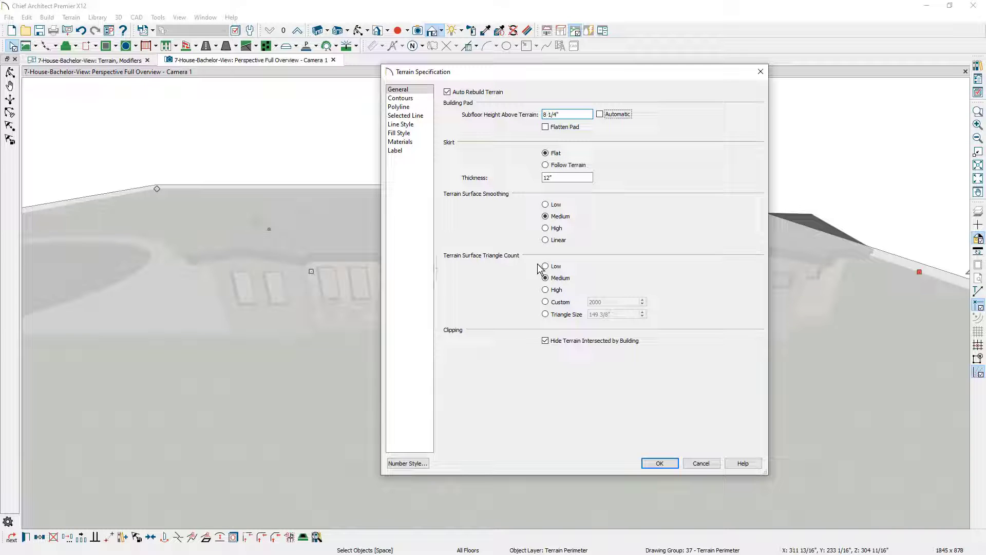
left_click(660, 464)
middle_click_drag(592, 429, 626, 414)
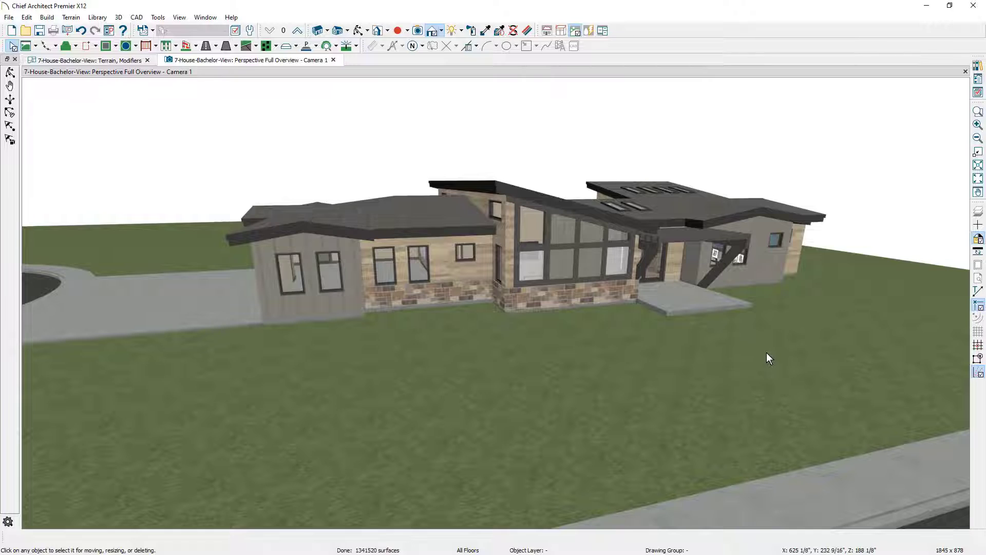
middle_click_drag(766, 352, 468, 363)
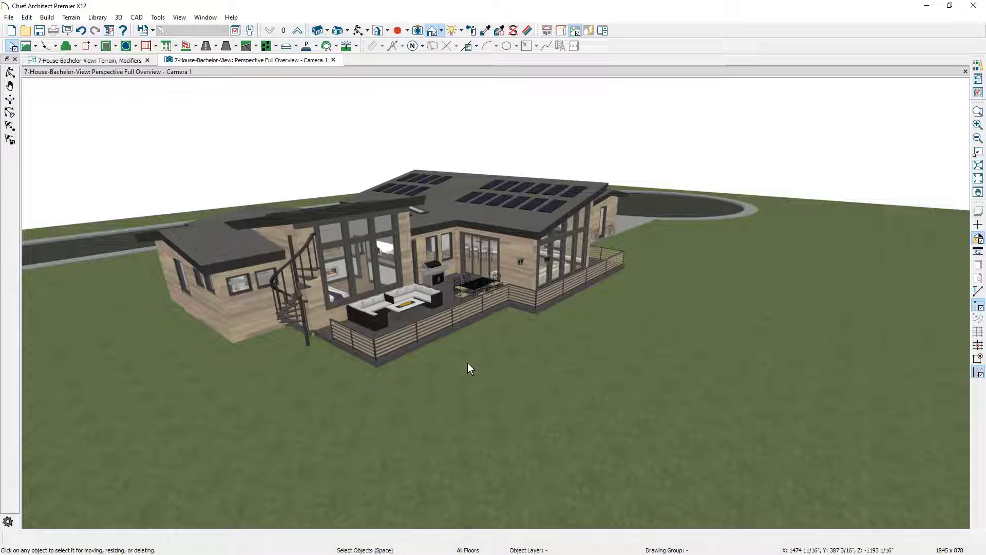
Switch to the Terrain, Modifiers plan, center both site plan drawings, and return to Select Objects.
left_click(90, 60)
scroll(298, 230, "down", 2)
middle_click_drag(189, 258, 462, 266)
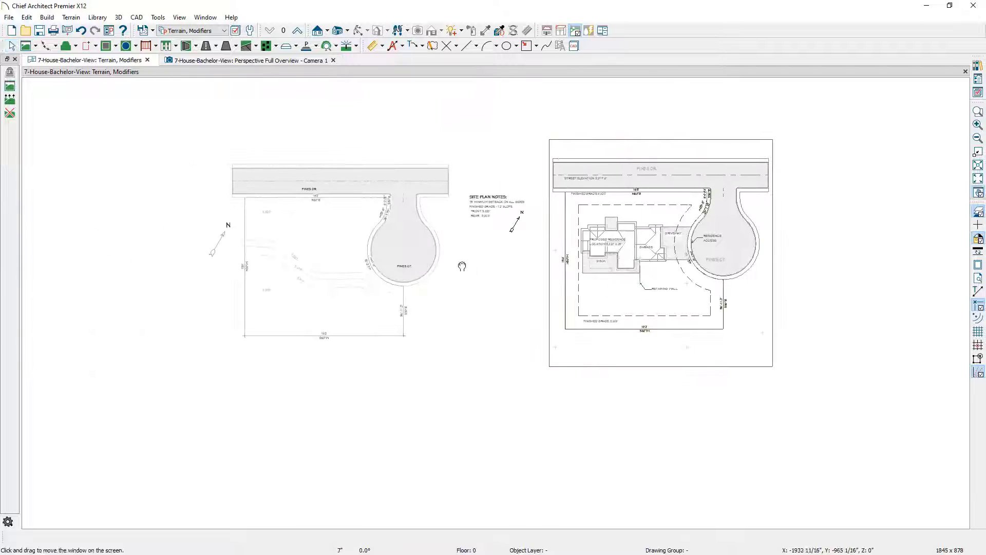
scroll(310, 267, "up", 2)
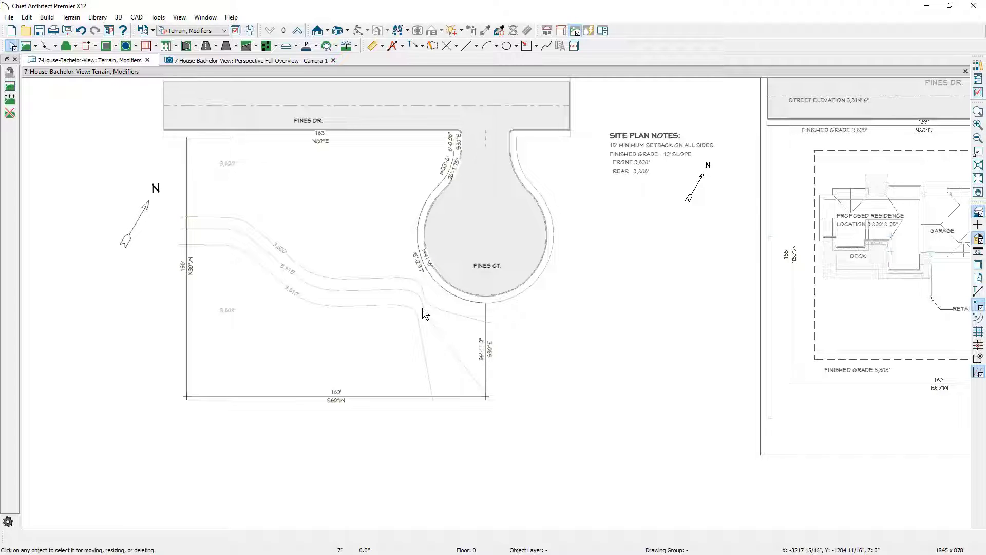
key("space")
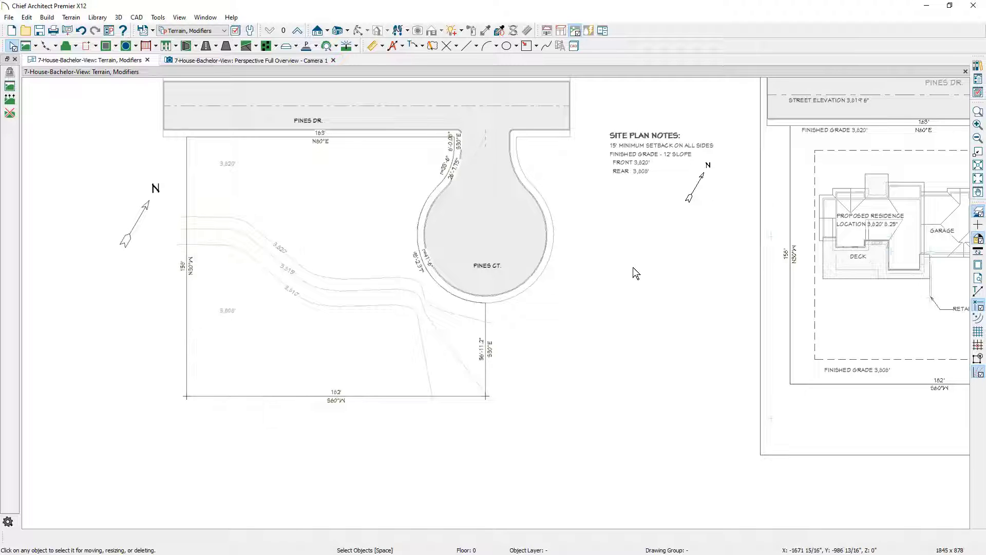
Draw a rectangular elevation region over the street and cul-de-sac end of the right site plan.
middle_click_drag(636, 273, 167, 289)
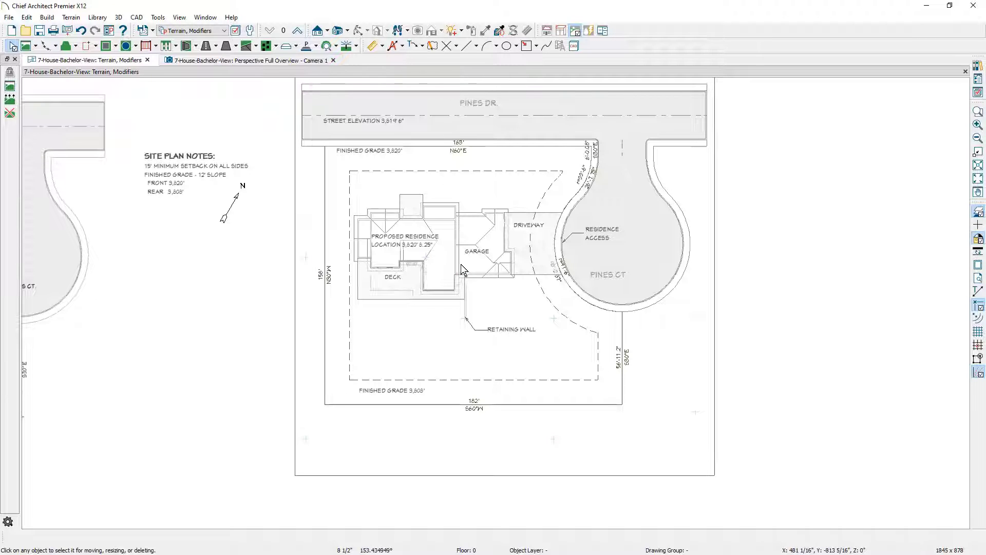
left_click(55, 46)
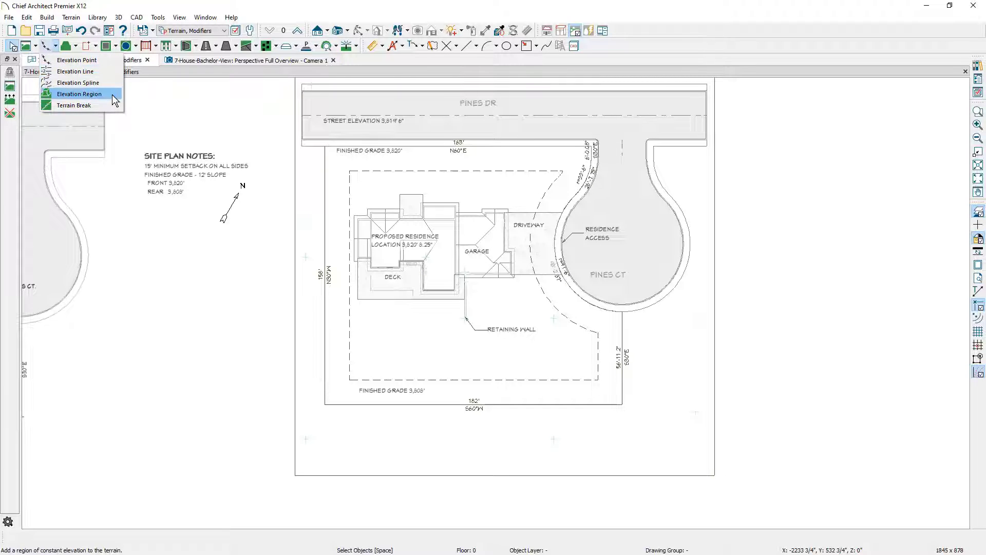
left_click(79, 94)
scroll(264, 110, "up", 2)
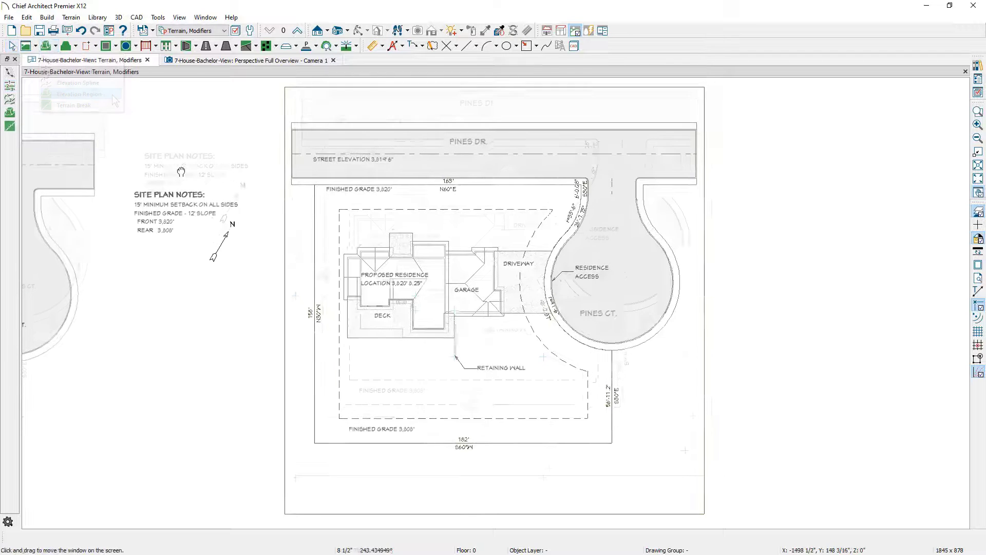
scroll(269, 97, "down", 2)
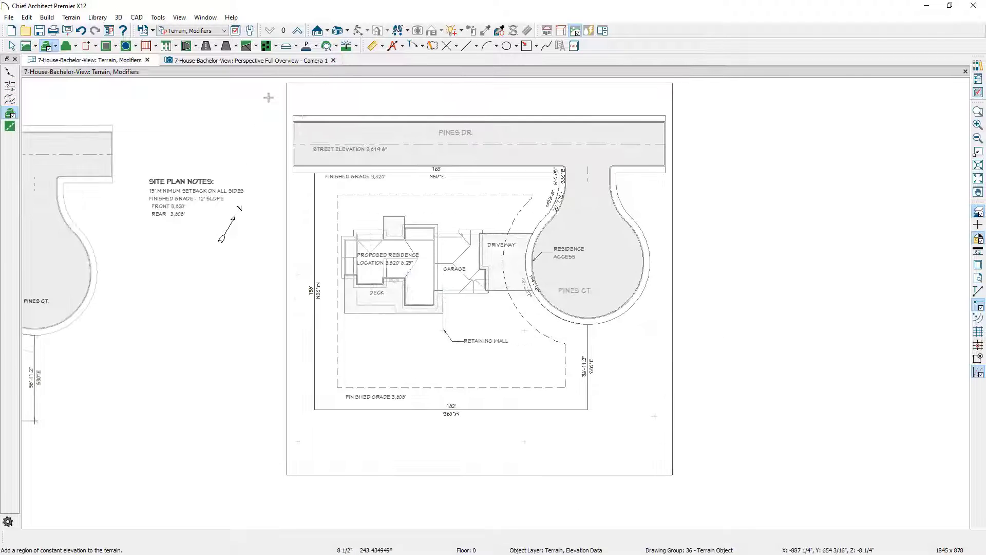
mouse_move(278, 82)
left_mouse_down()
mouse_move(511, 300)
mouse_move(702, 332)
left_mouse_up()
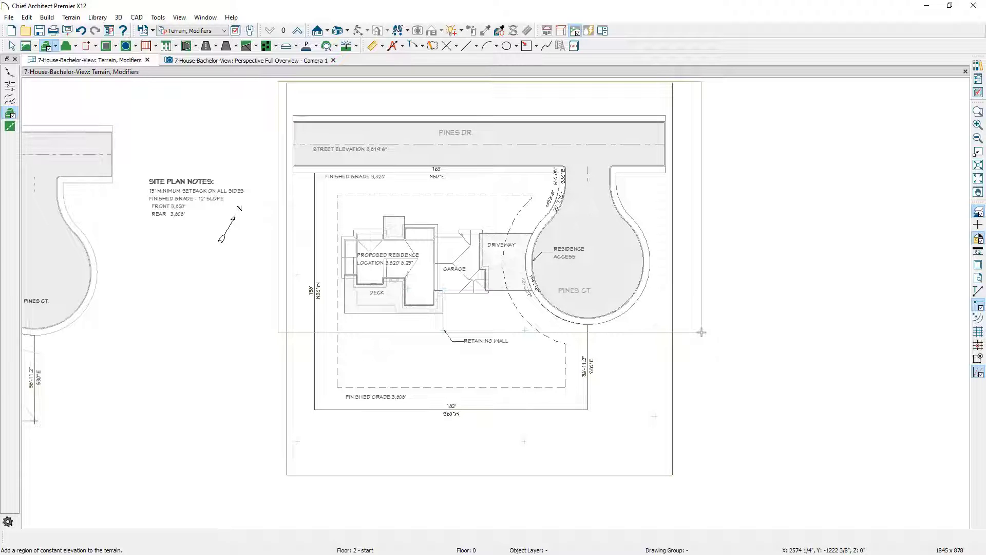
Add a break point on the region's bottom edge and raise the left part of that edge.
left_click(688, 333)
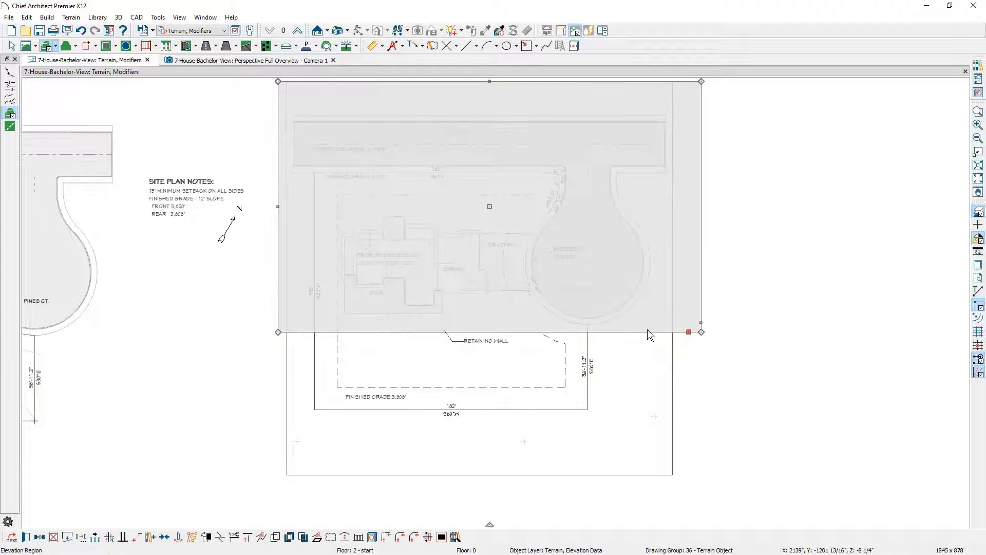
left_click_drag(689, 332, 547, 331)
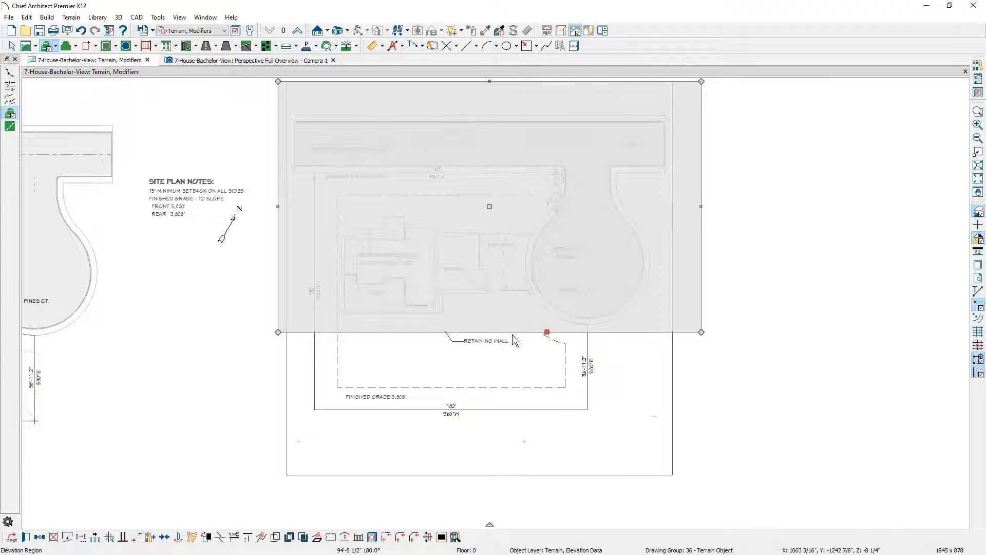
key("space")
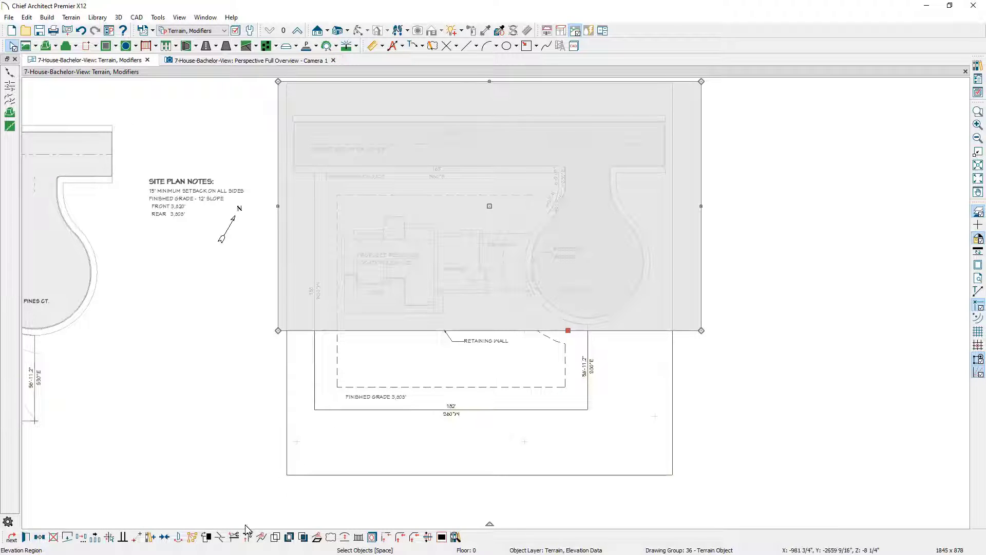
left_click(222, 540)
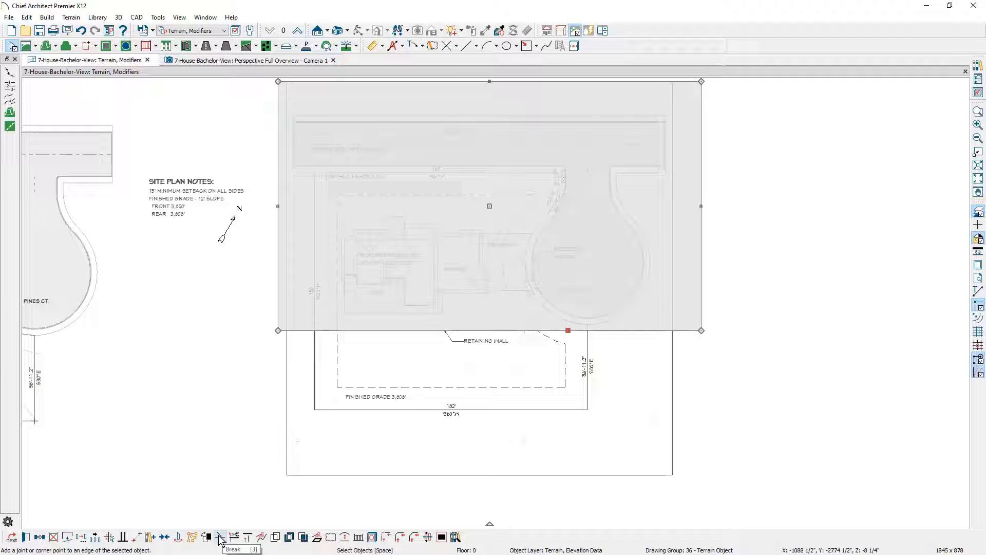
left_click(220, 538)
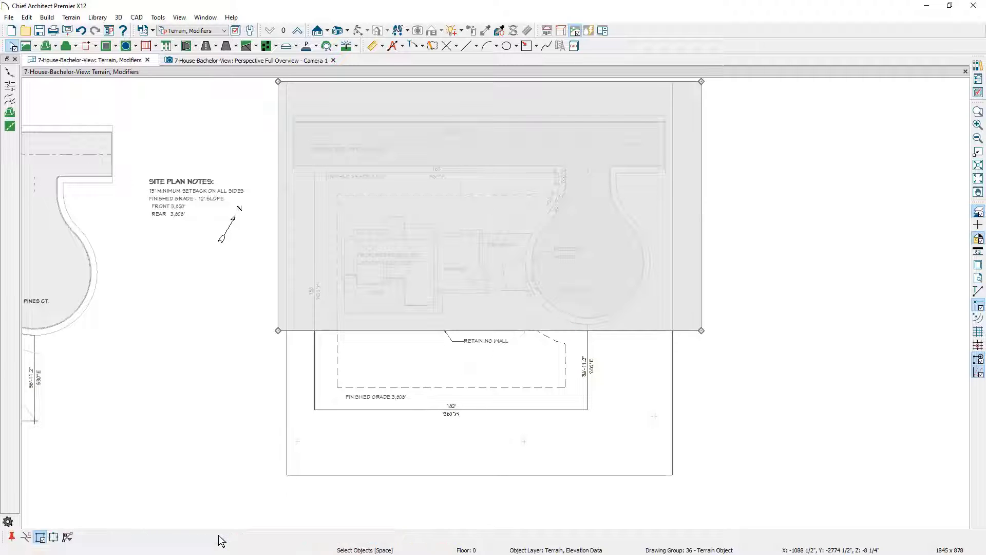
left_click(524, 332)
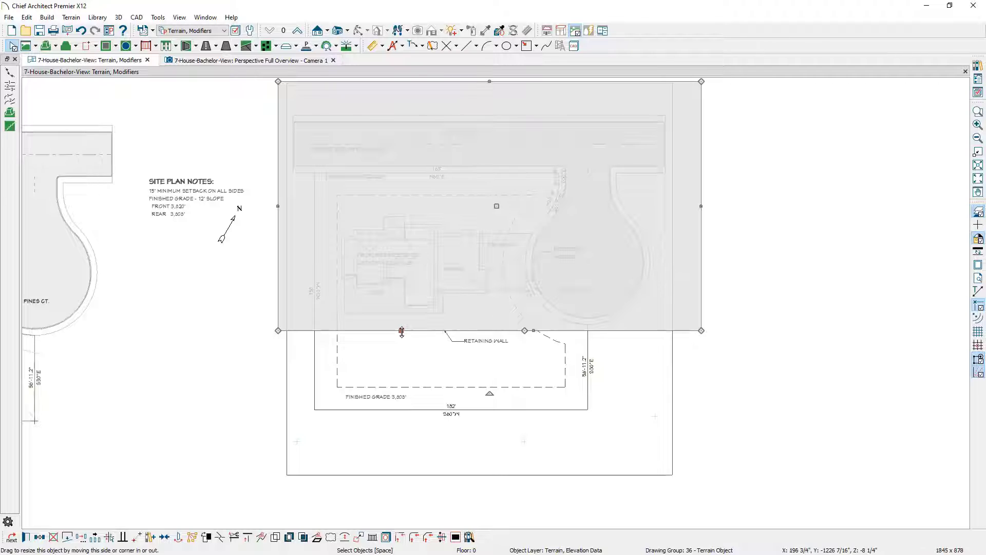
left_click_drag(401, 332, 511, 302)
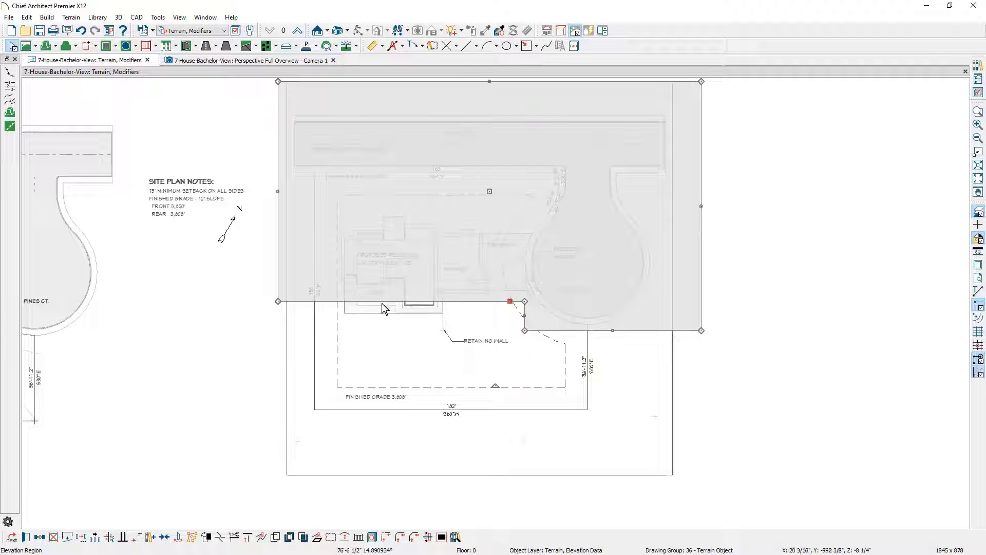
Pull the region's lower edges up past the deck and right to uncover the garage.
left_click(406, 304)
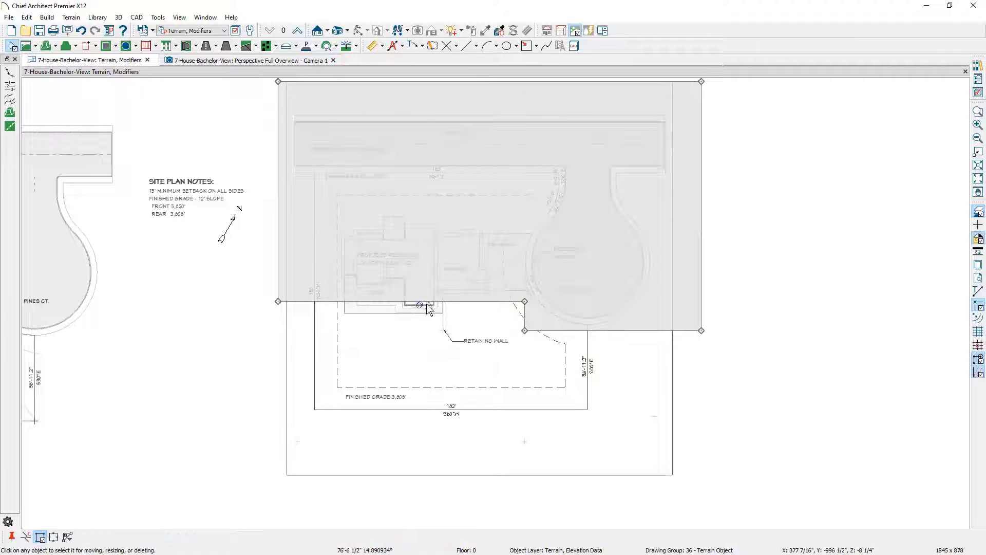
left_click(433, 302)
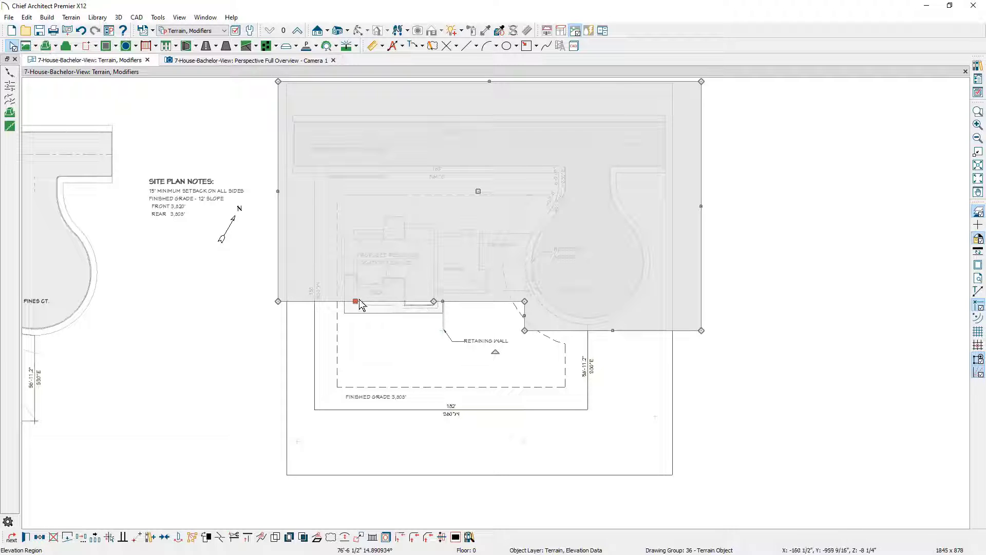
left_click_drag(356, 302, 356, 287)
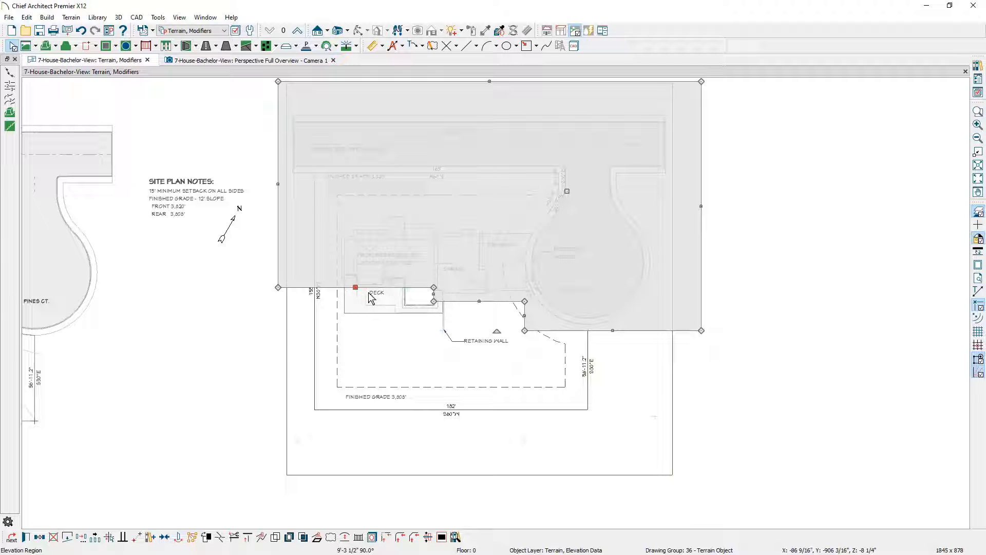
key("Escape")
left_click(399, 289)
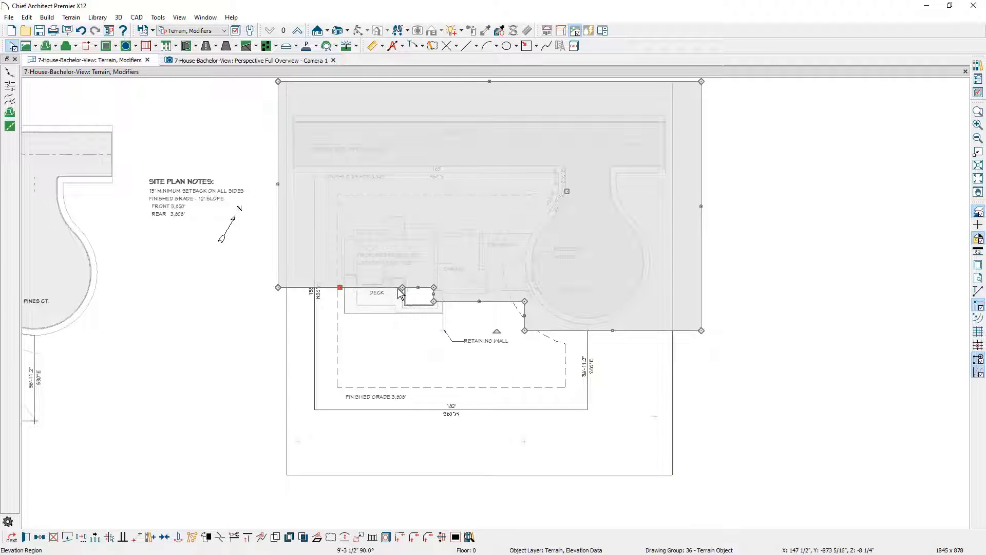
left_click_drag(420, 288, 340, 244)
left_click_drag(403, 266, 442, 293)
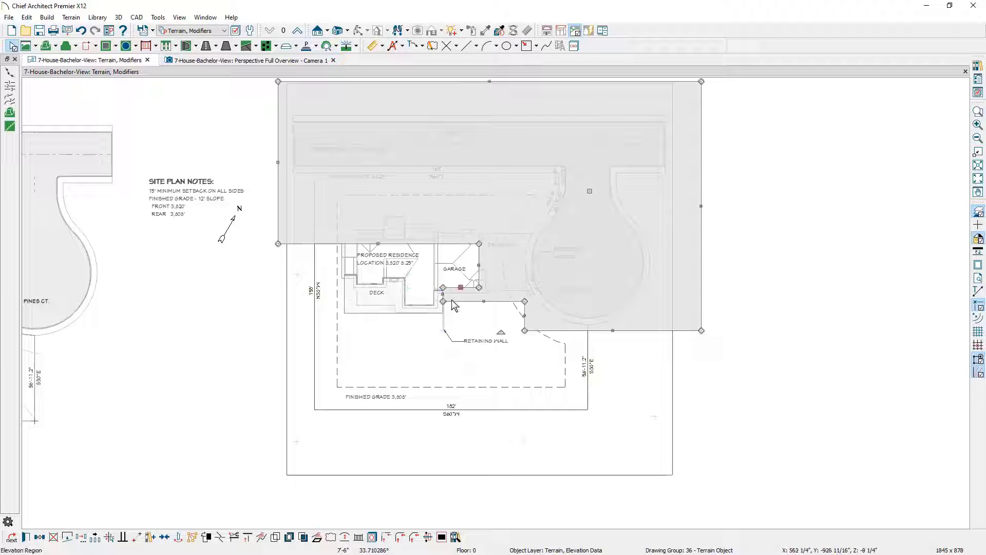
double_click(456, 344)
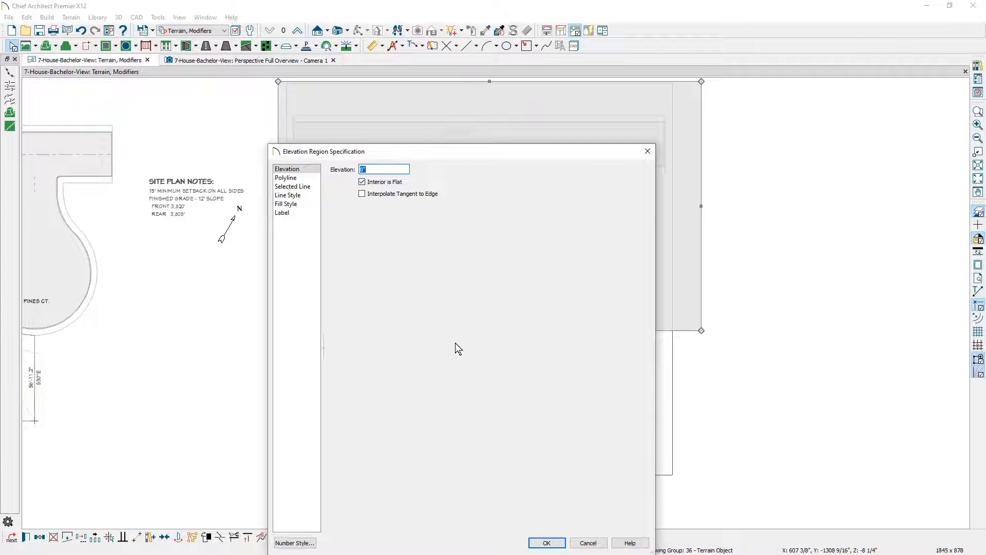
left_click(381, 170)
left_click(547, 543)
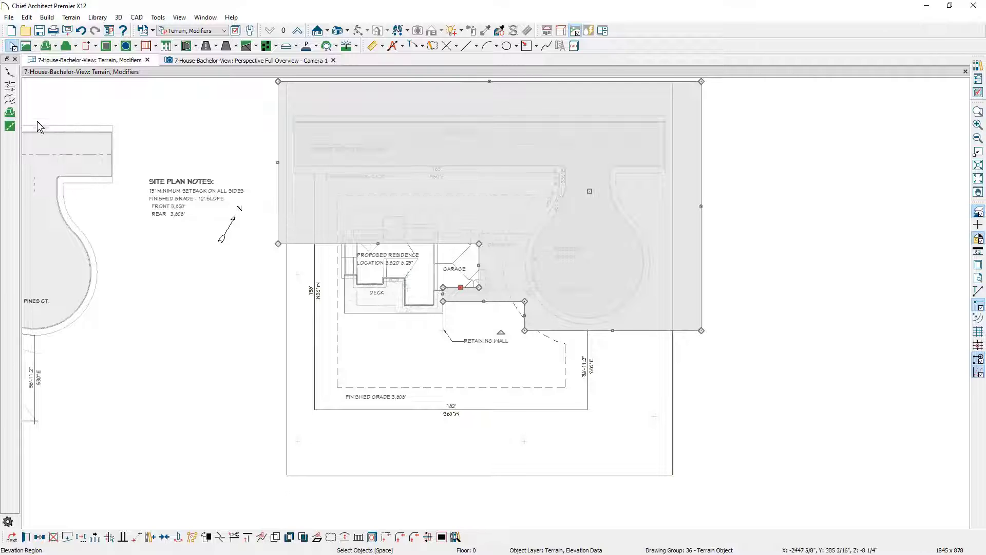
Draw a rectangular elevation region over the lower yard, covering the deck, retaining wall and rear grade.
left_click(55, 46)
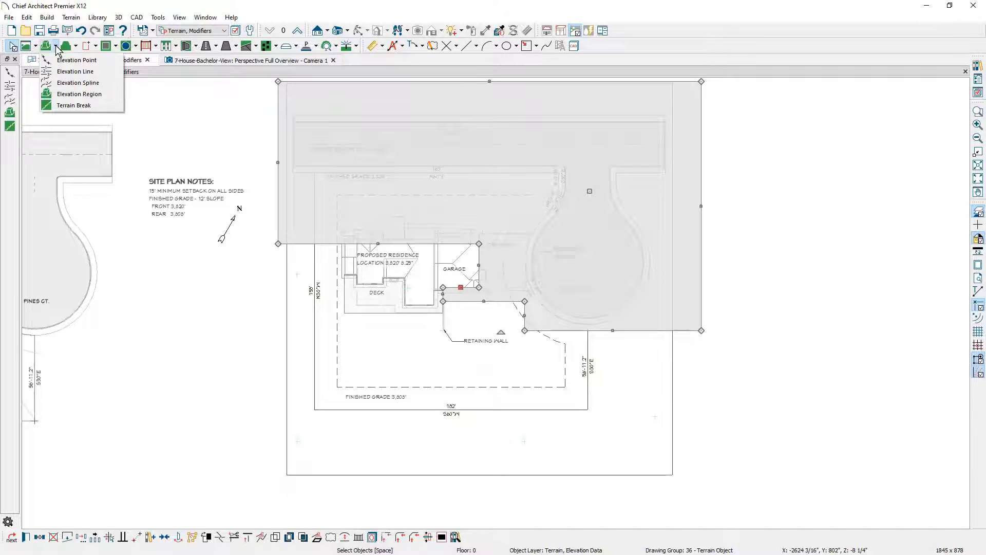
left_click(82, 94)
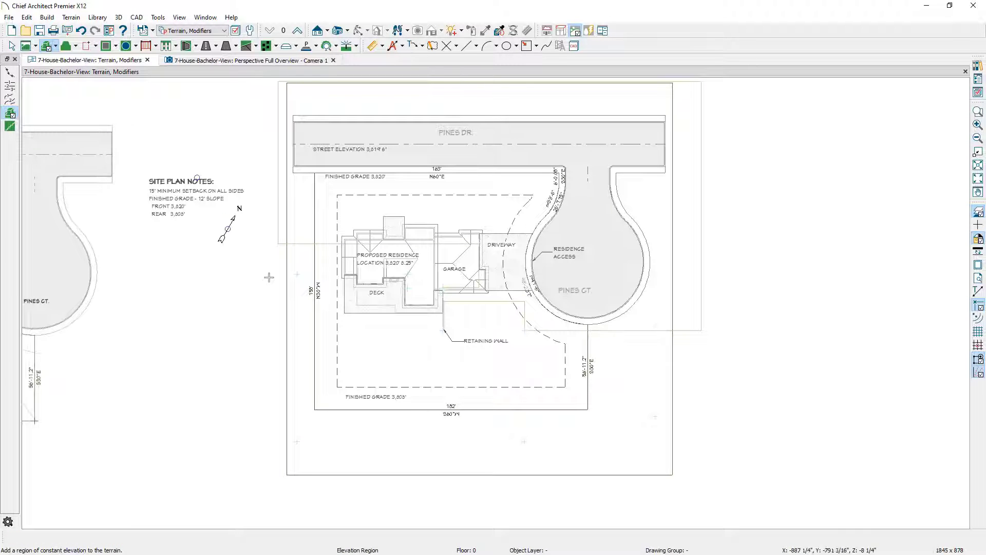
left_click_drag(271, 274, 524, 498)
left_click(524, 501)
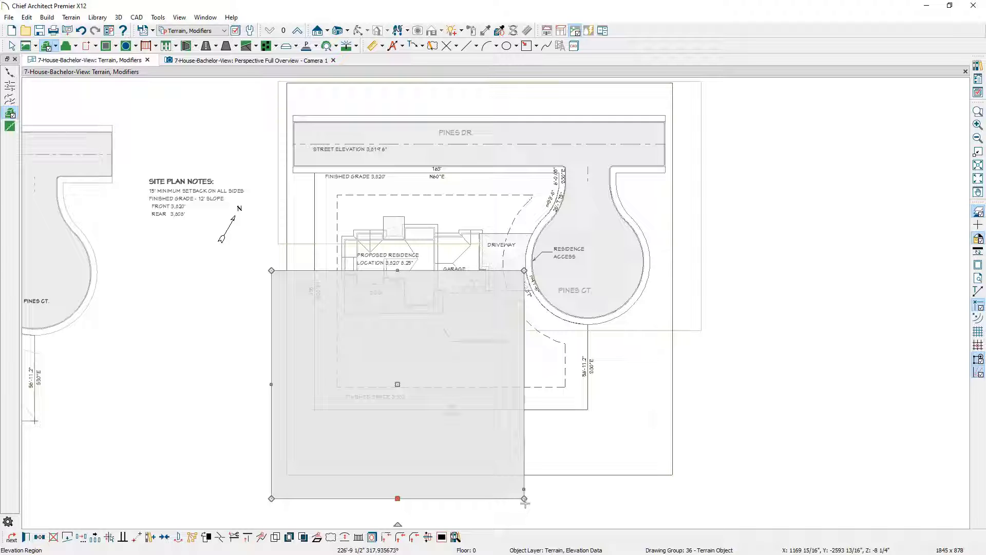
Replace the new region's Elevation value with -135 in its specification dialog.
double_click(419, 292)
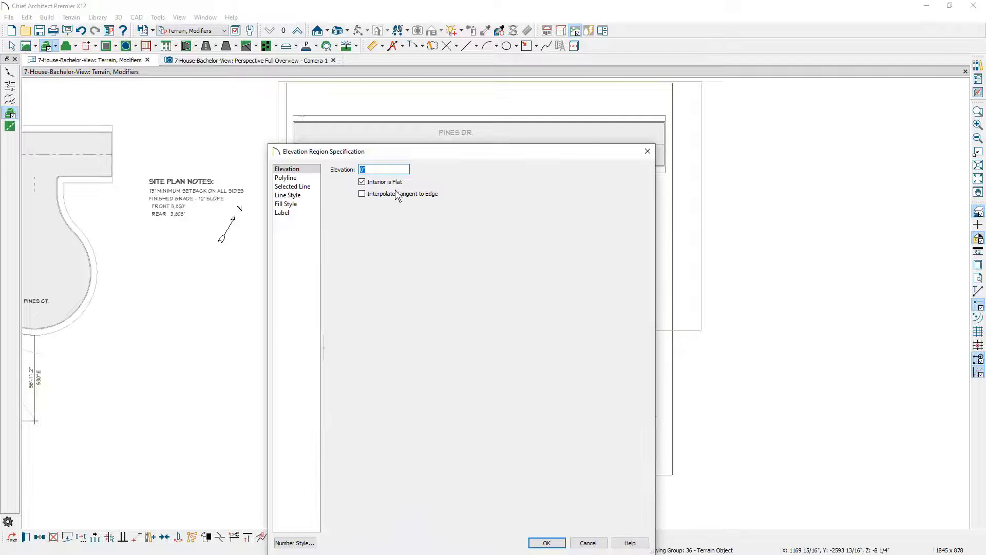
left_click(388, 171)
left_click_drag(375, 169, 340, 170)
type("-135 7/8")
left_click(546, 542)
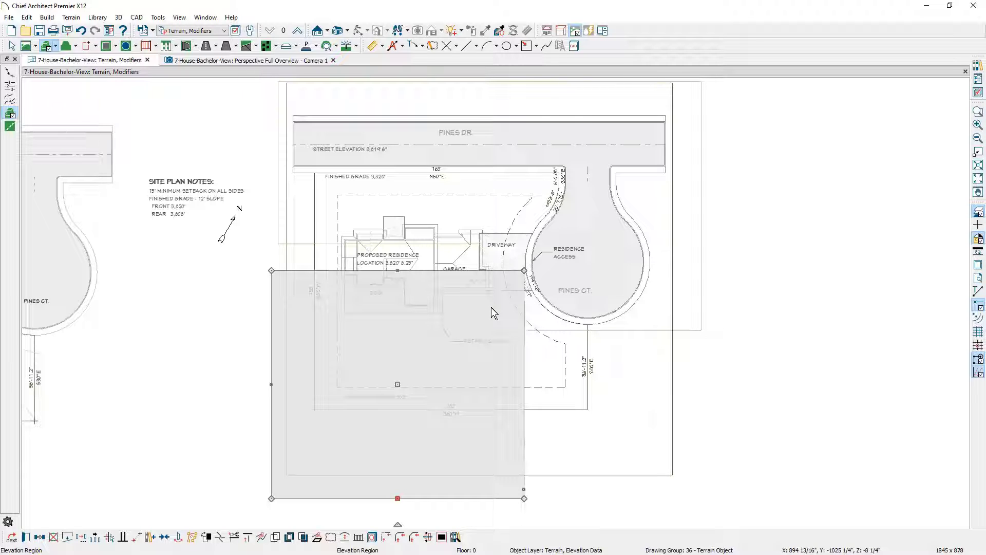
Pull the region's top edges down below the residence toward the retaining wall.
key("Escape")
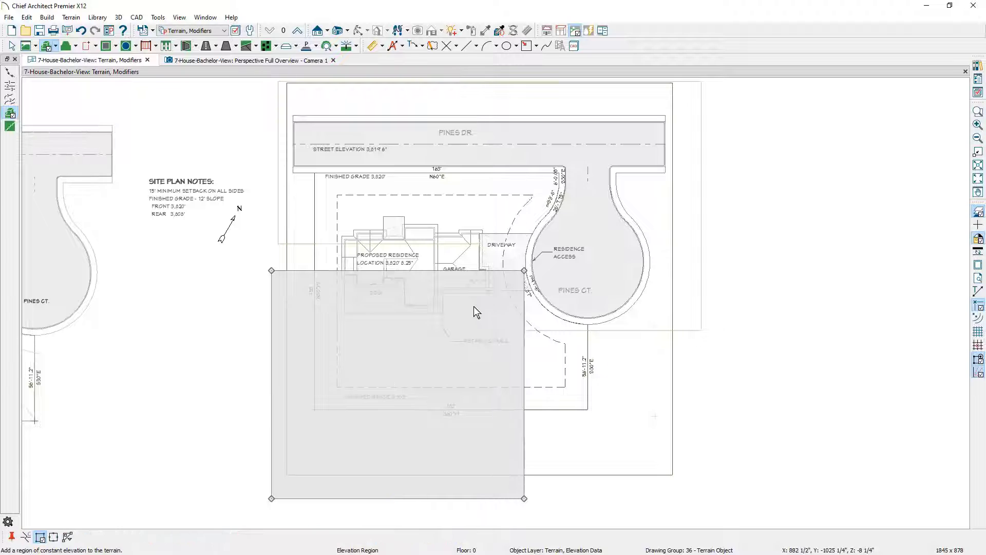
left_click(411, 274)
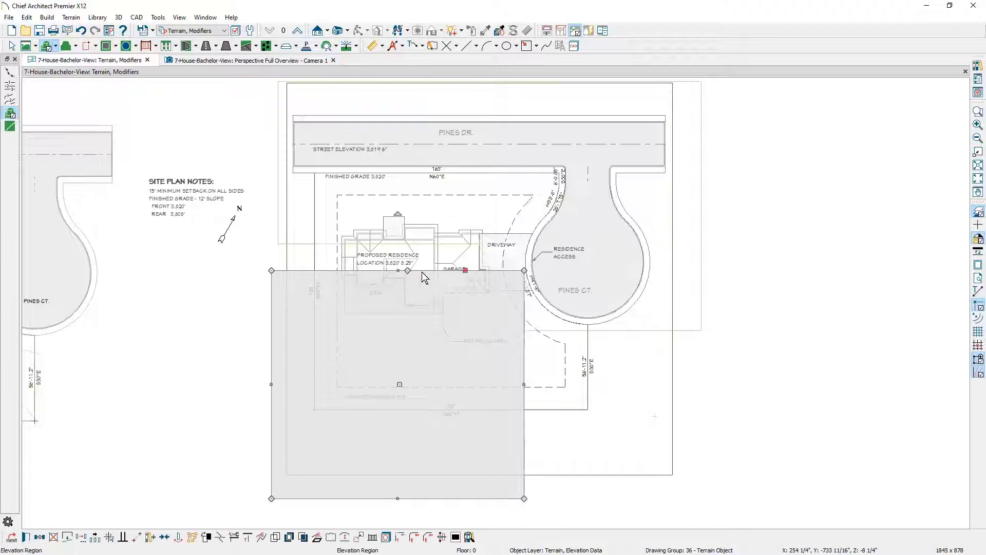
left_click_drag(455, 271, 451, 305)
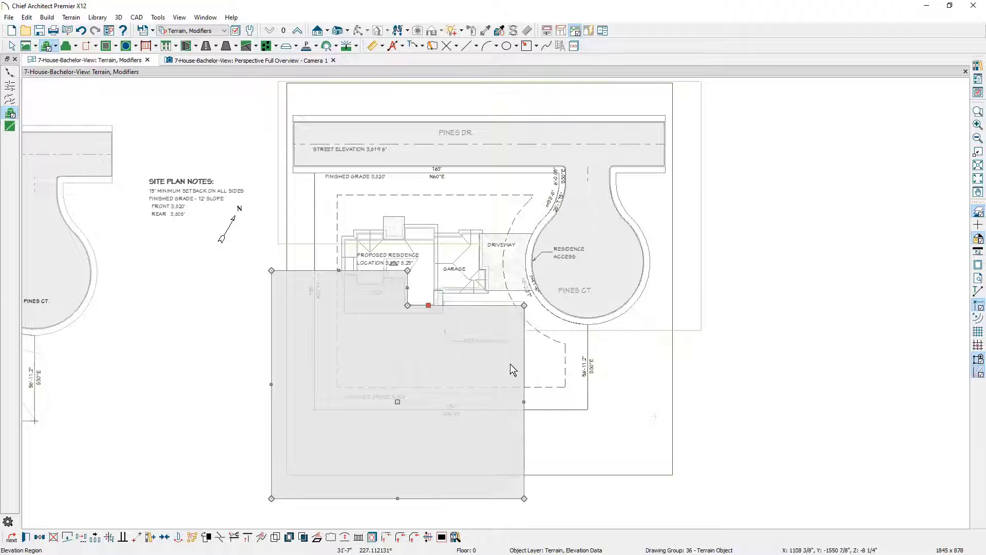
key("Escape")
left_click(465, 306)
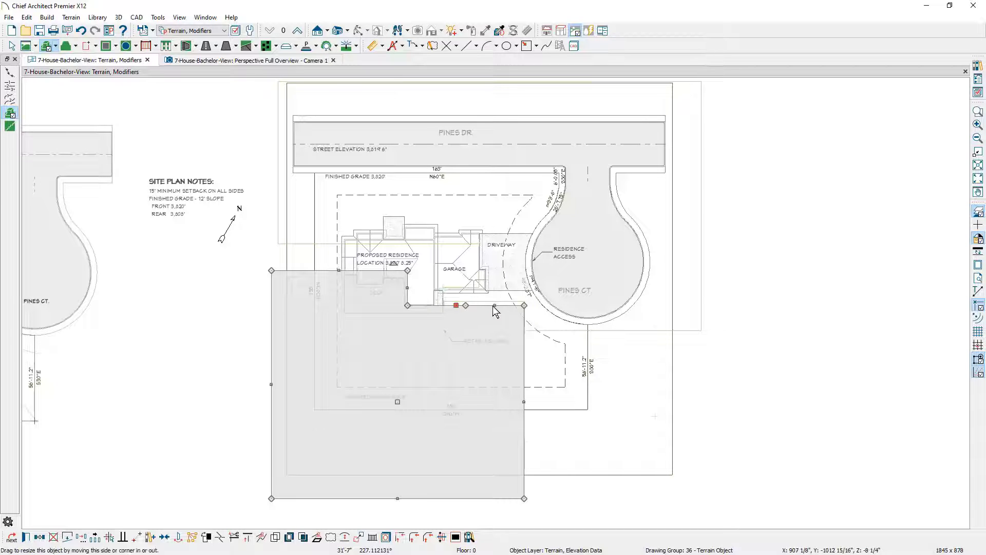
left_click_drag(492, 306, 440, 309)
Line up the region's edges with the retaining wall and the deck line.
scroll(441, 310, "up", 4)
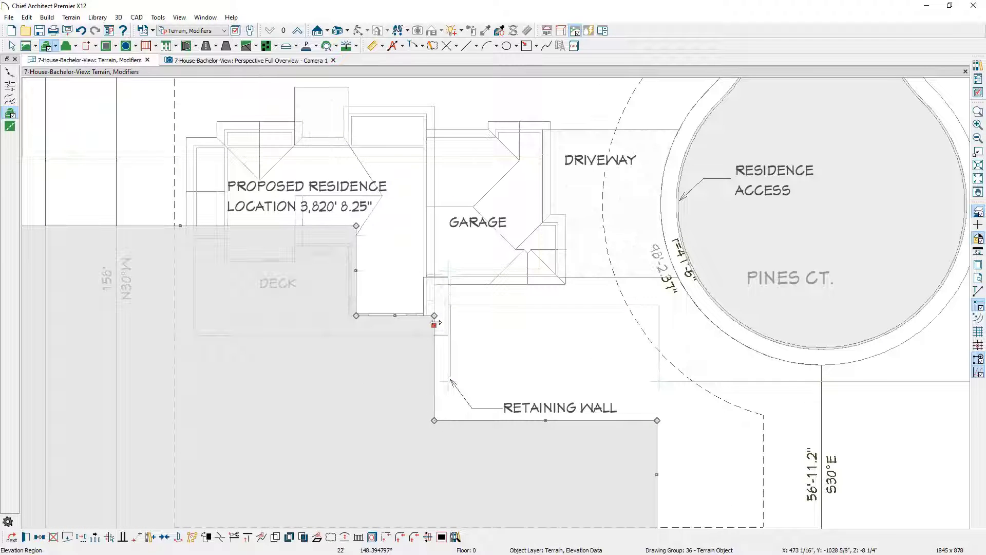
left_click_drag(435, 330, 447, 328)
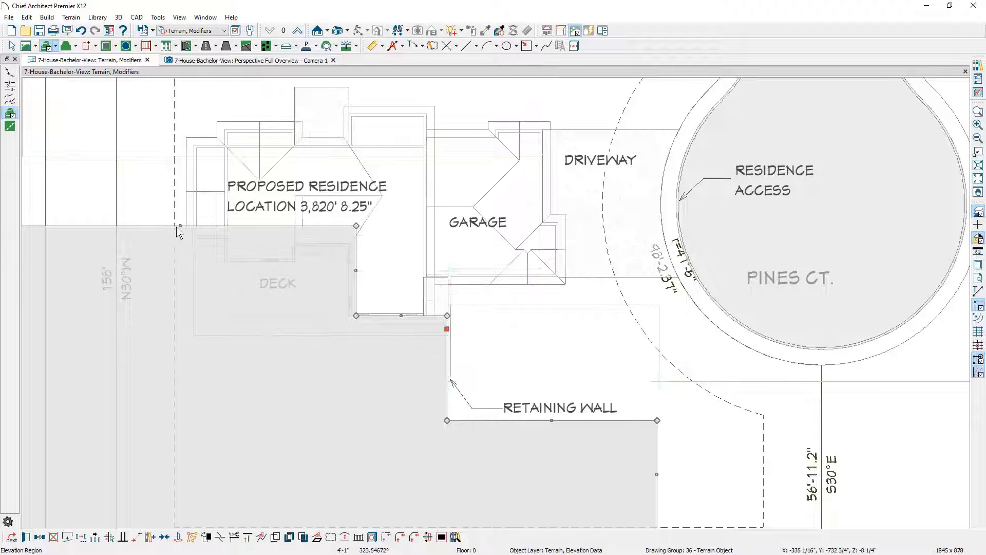
left_click_drag(180, 226, 352, 241)
Switch to the Perspective Full Overview camera and orbit around the house to view the lowered lawn.
left_click(246, 60)
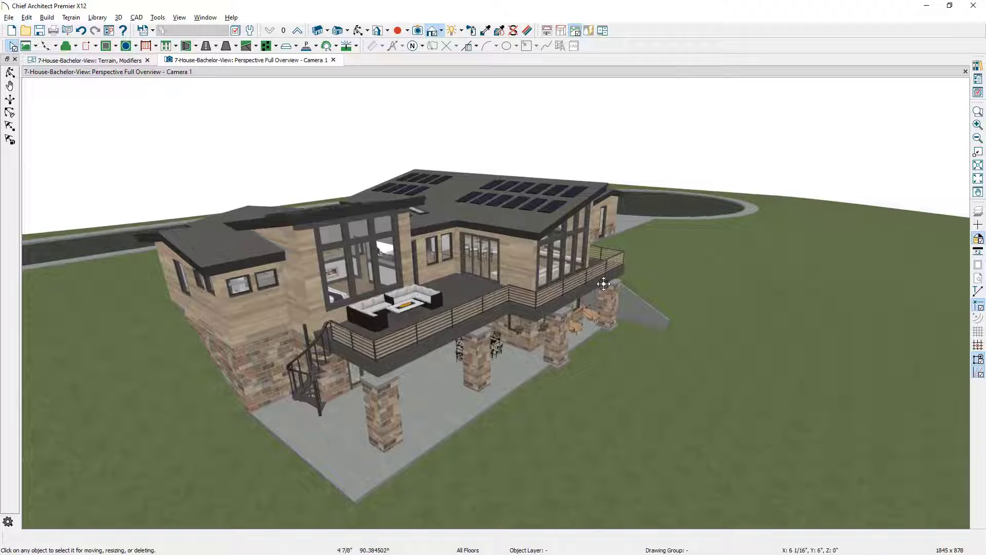
middle_click_drag(603, 284, 313, 328)
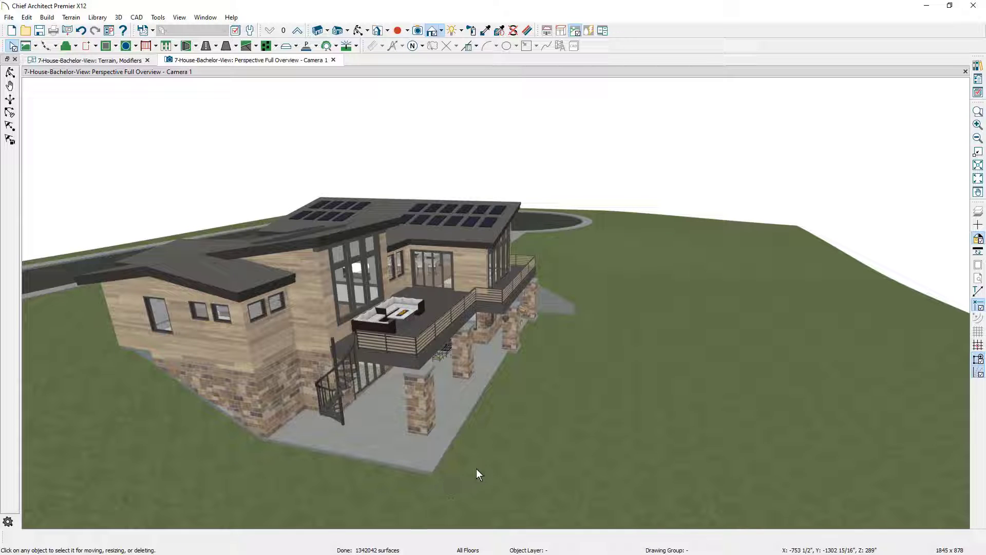
scroll(687, 233, "up", 5)
left_click_drag(675, 260, 627, 268)
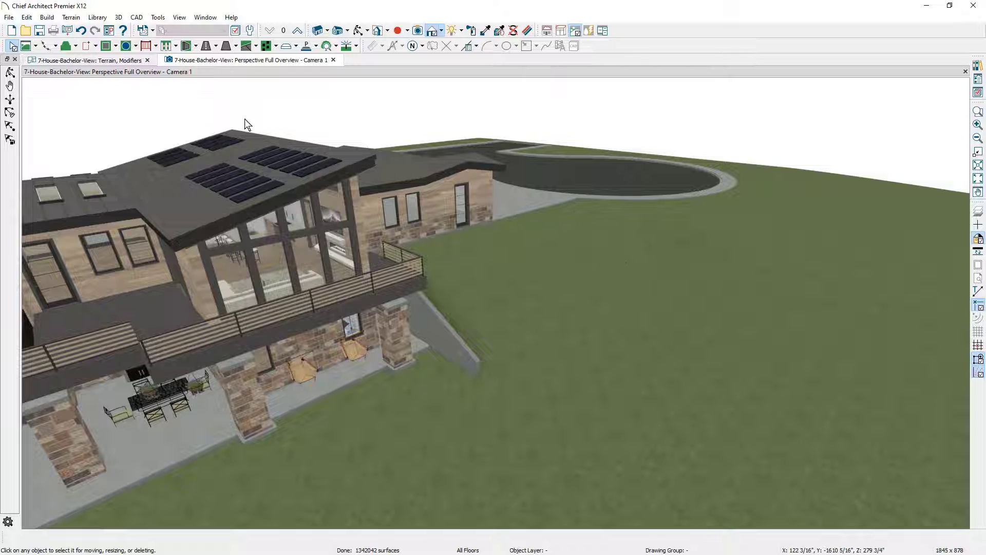
Go back to the Terrain, Modifiers plan and zoom in on the contours near the residence.
left_click(128, 61)
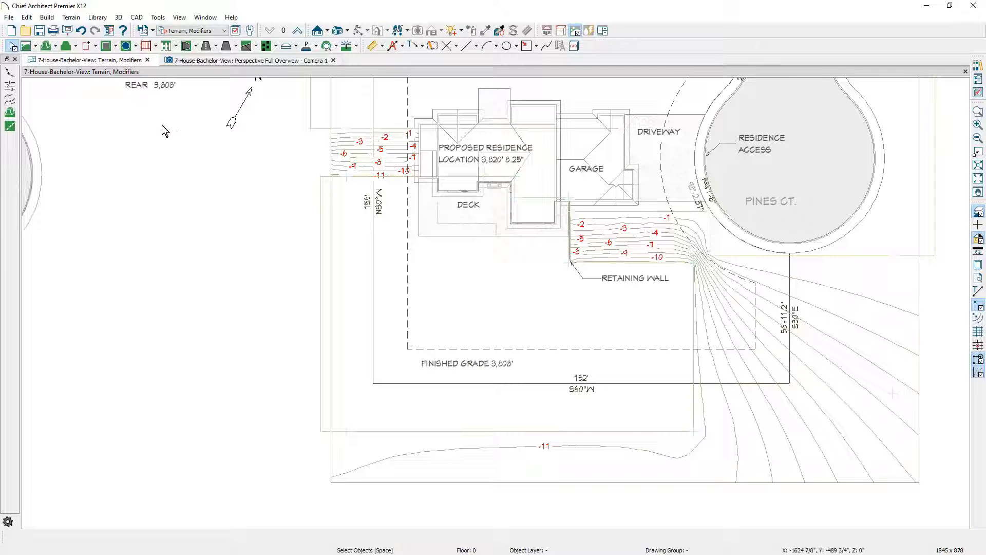
middle_click_drag(279, 214, 183, 251)
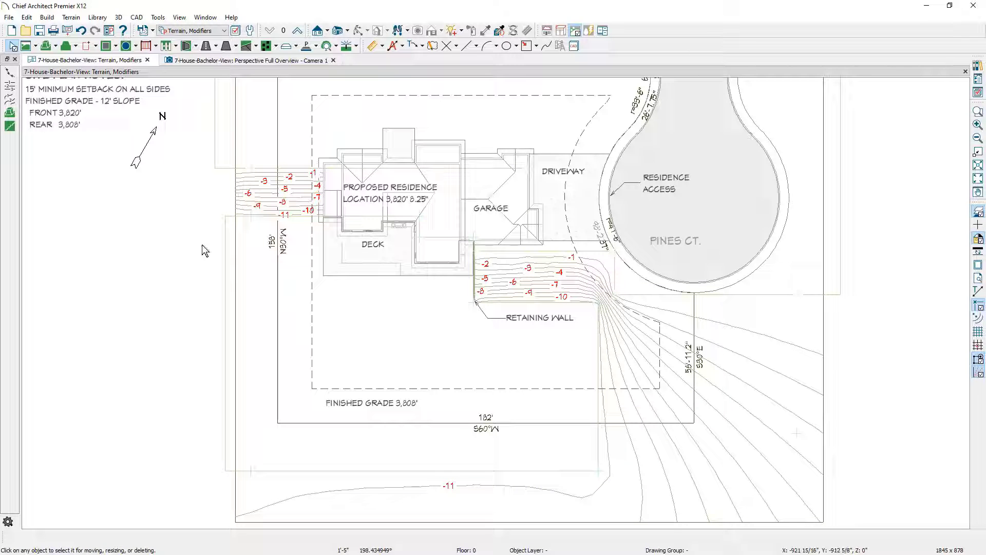
scroll(213, 226, "up", 1)
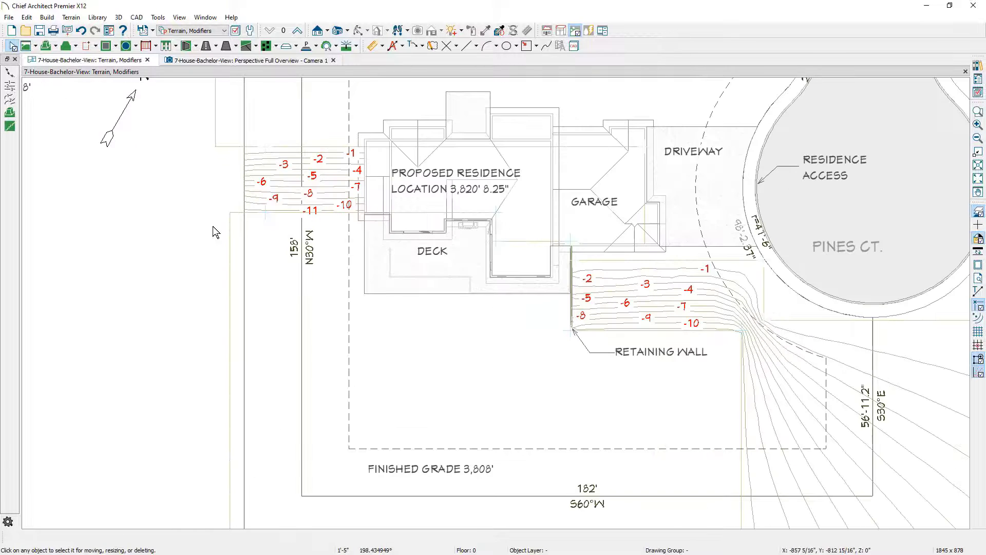
Turn off Highlight Negative Elevations in the terrain's Contours settings.
left_click(244, 186)
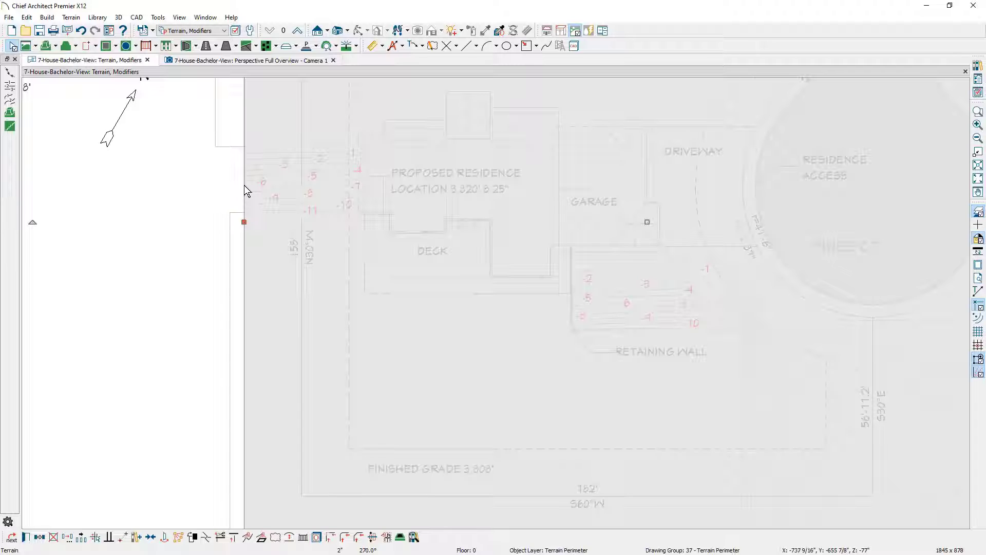
double_click(244, 186)
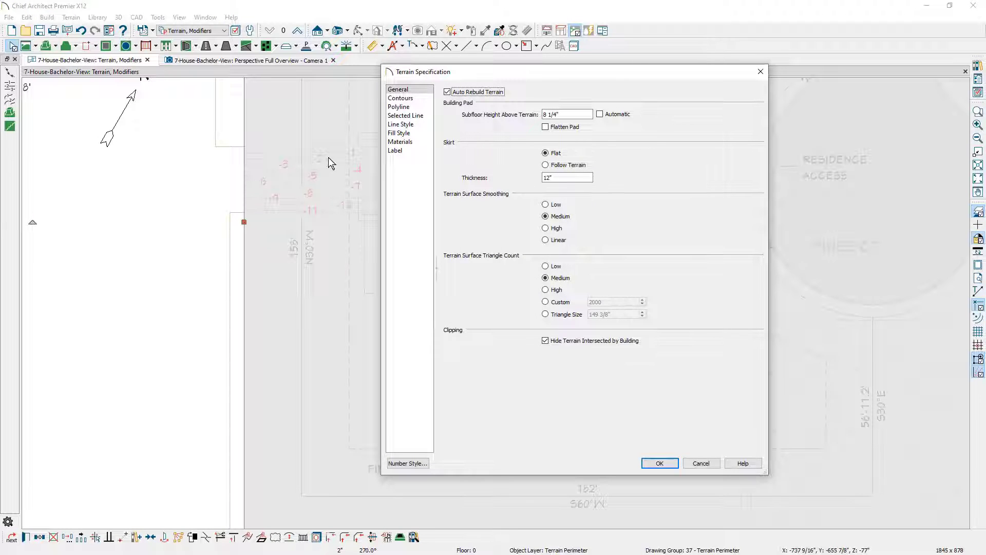
left_click(419, 99)
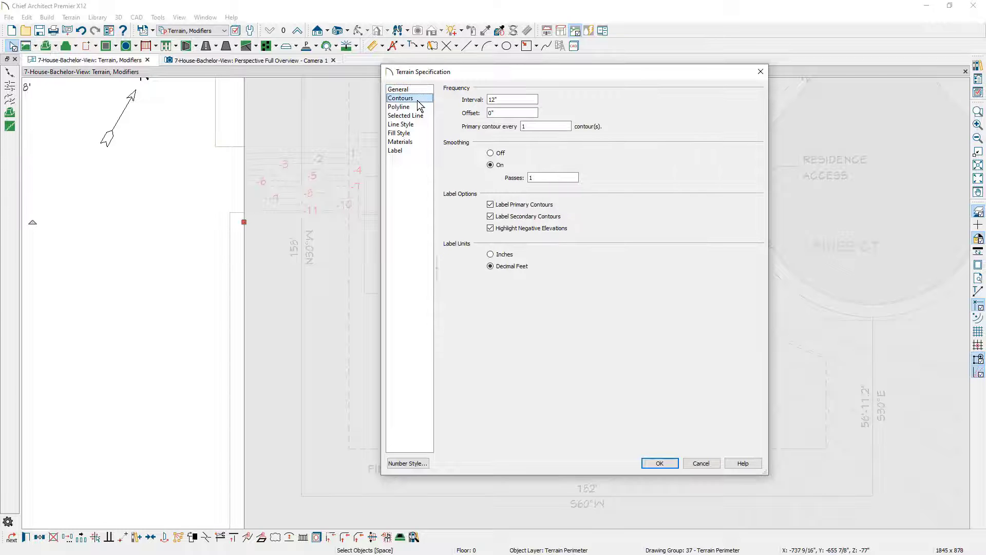
left_click(492, 230)
left_click(660, 463)
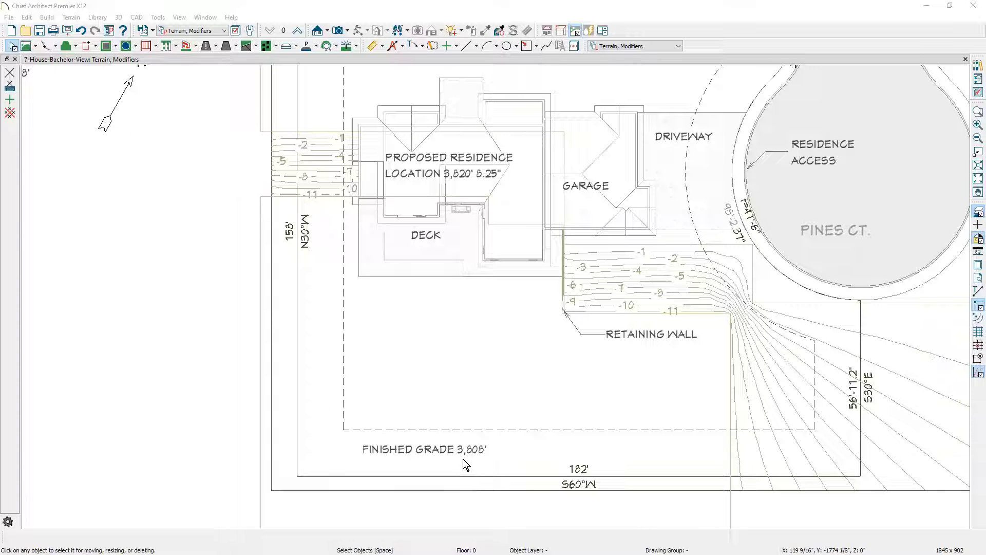
Append +3820 to the terrain's 8 1/4" Subfloor Height Above Terrain.
scroll(420, 451, "down", 4)
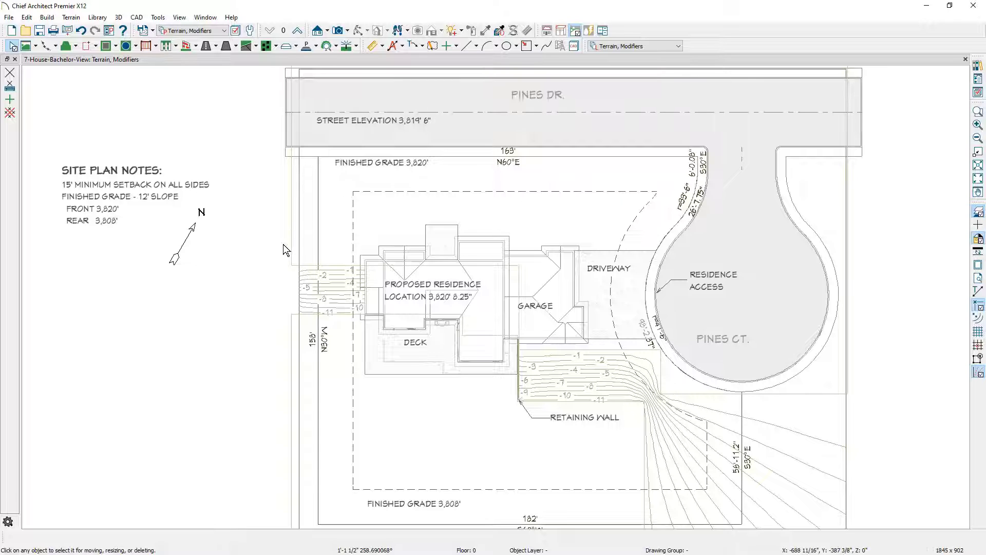
double_click(300, 311)
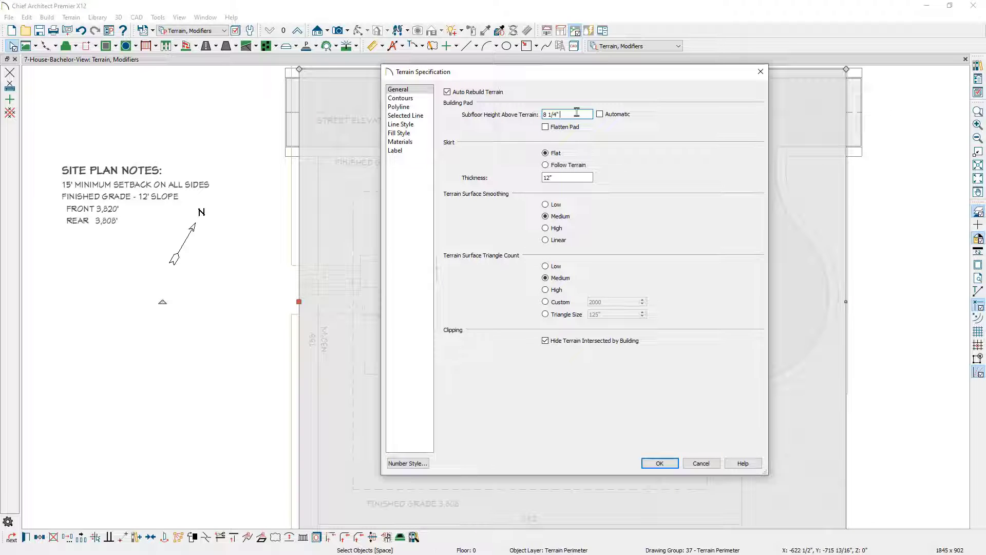
type("+3820'")
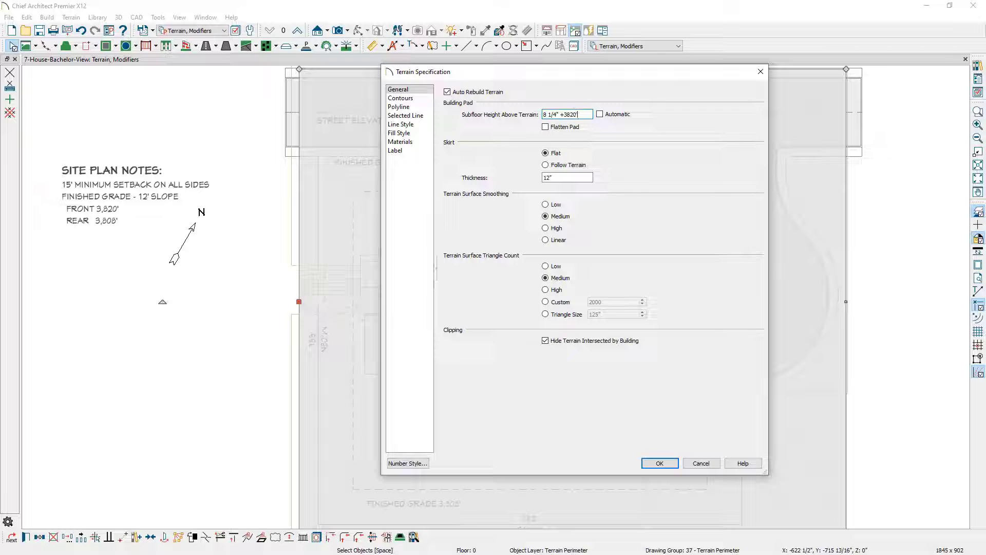
left_click(675, 461)
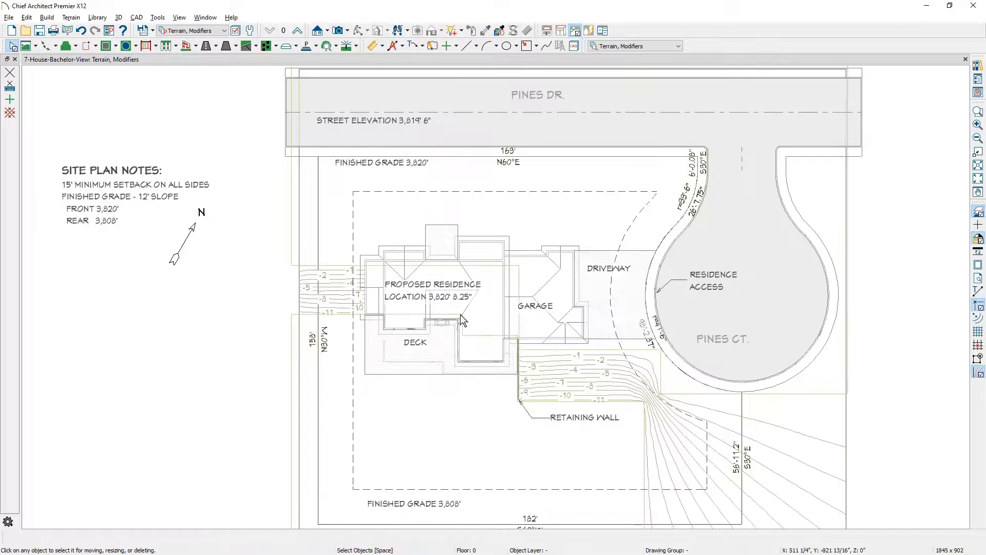
Set the upper elevation region's Elevation to 3820'.
double_click(295, 245)
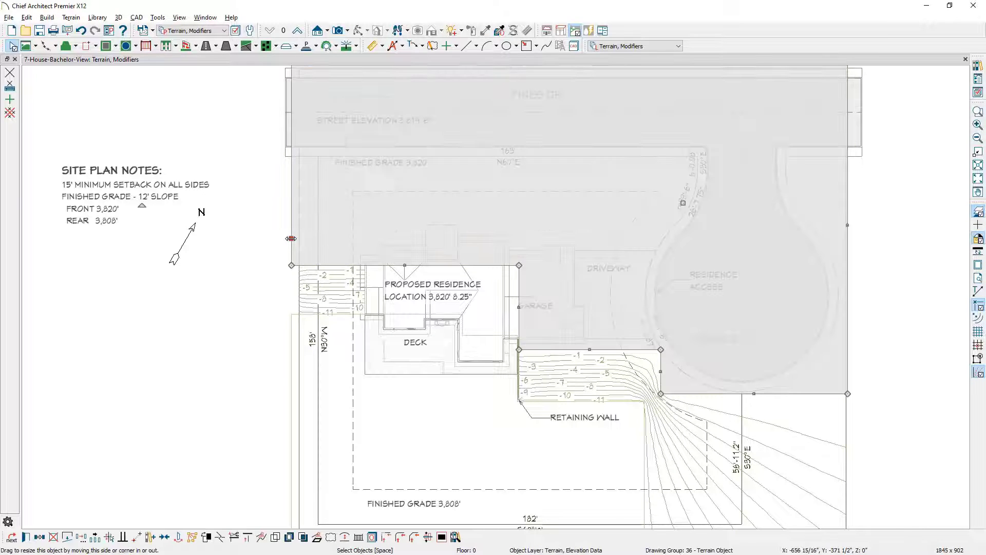
left_click(344, 167)
double_click(344, 167)
type("3820'")
left_click(505, 541)
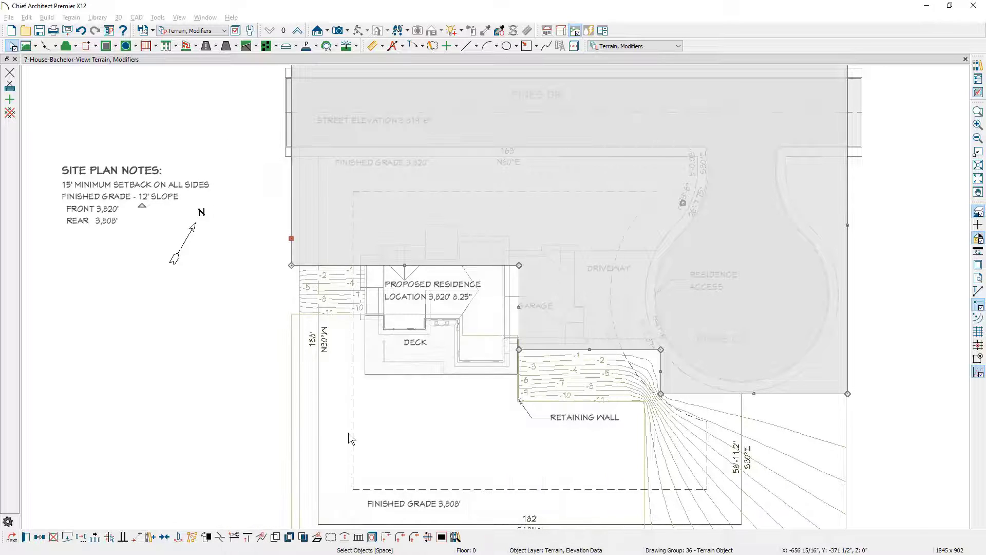
Add a +3820 offset to the lower-left region's -135 7/8" elevation.
left_click(291, 378)
double_click(292, 377)
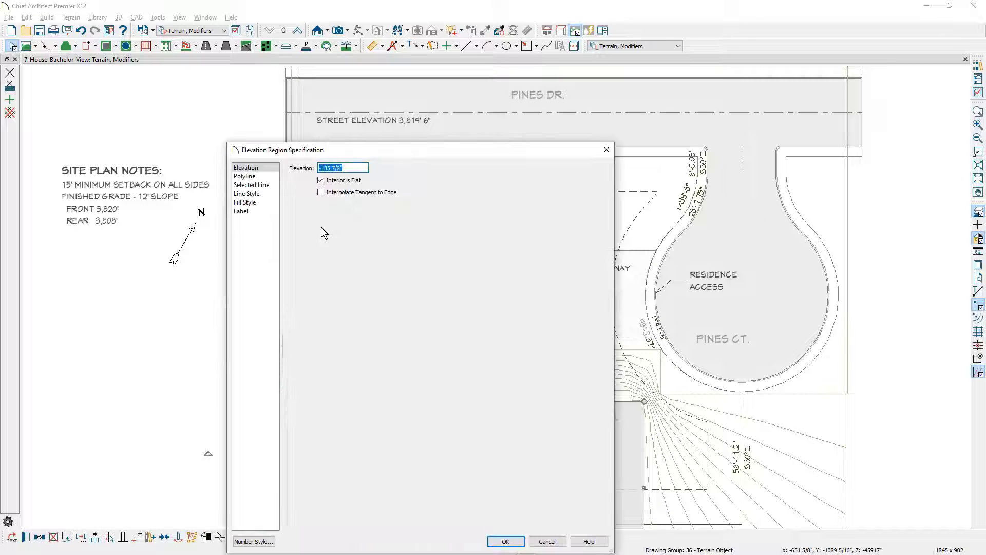
left_click(355, 165)
type("+38")
left_click(506, 541)
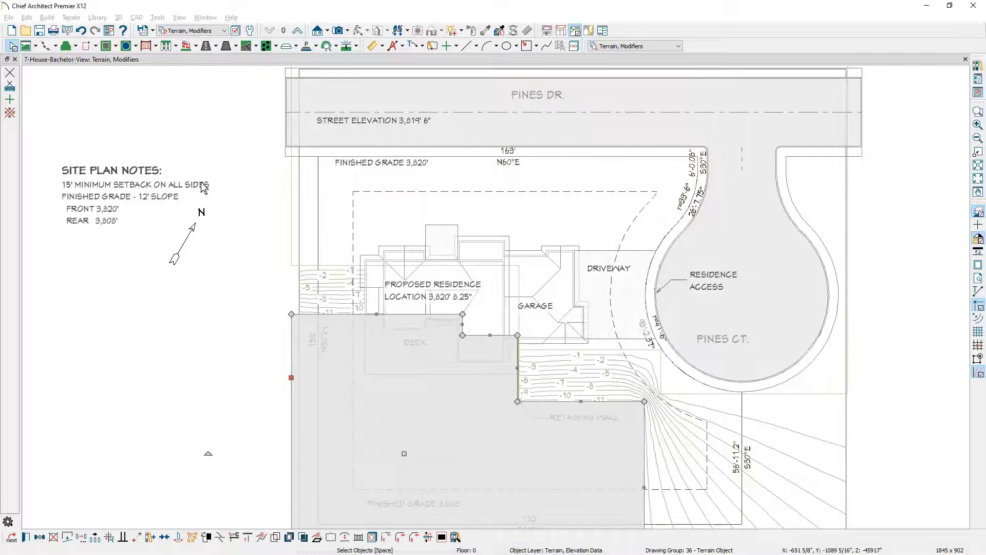
Run Build Terrain and zoom in on the contours, now labelled -2 to -11.
left_click(35, 45)
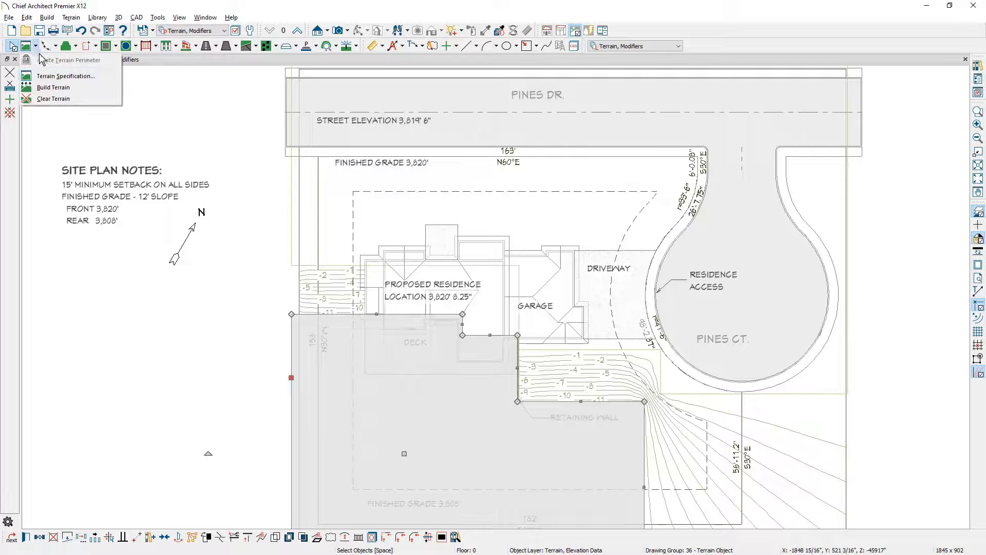
left_click(81, 88)
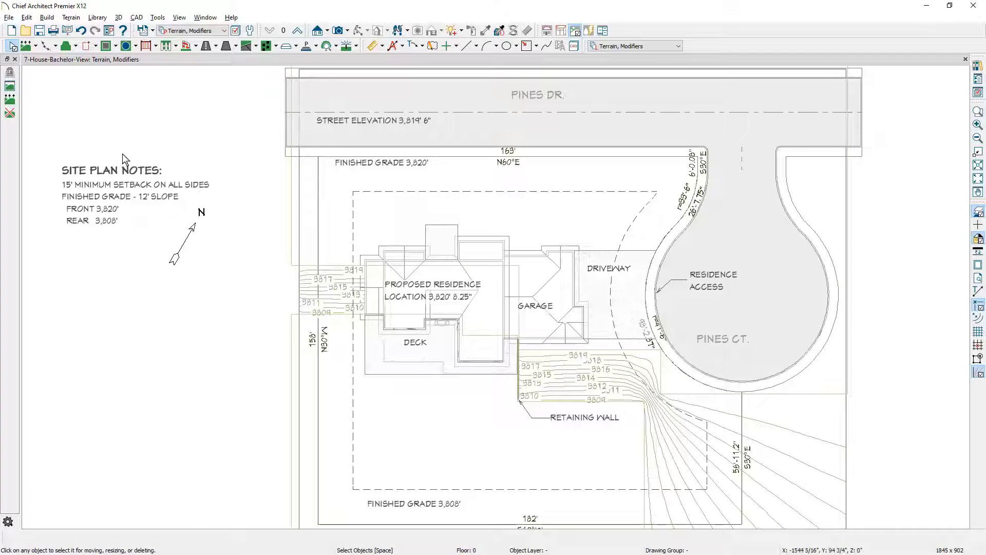
scroll(358, 313, "up", 3)
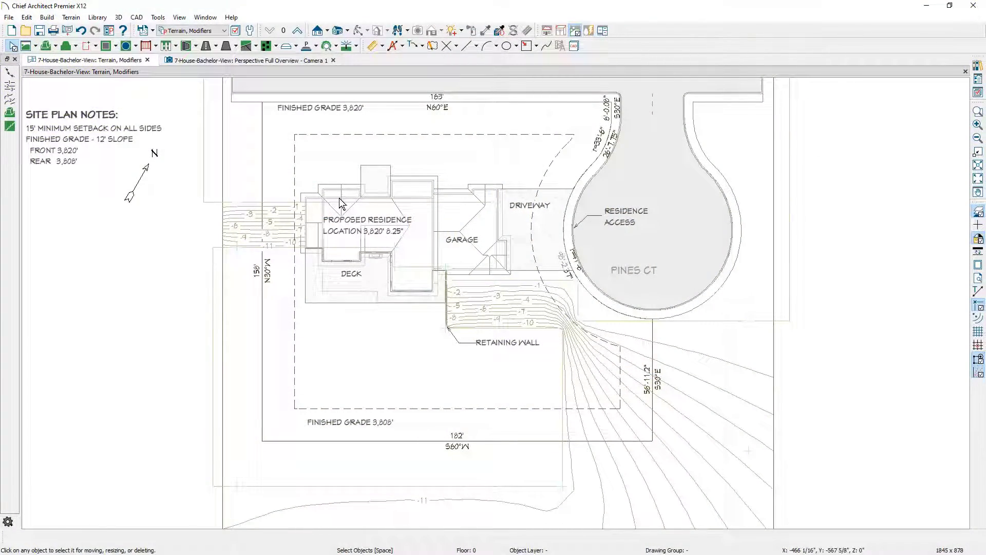
Place the Landscape-Swimming-Area library block in empty space to the right of the site plan.
left_click(979, 66)
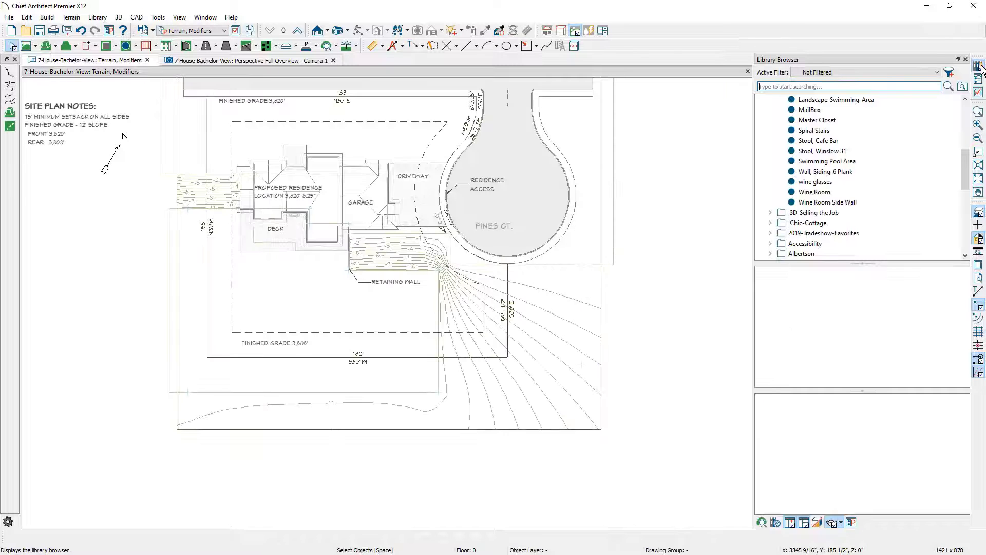
left_click(880, 100)
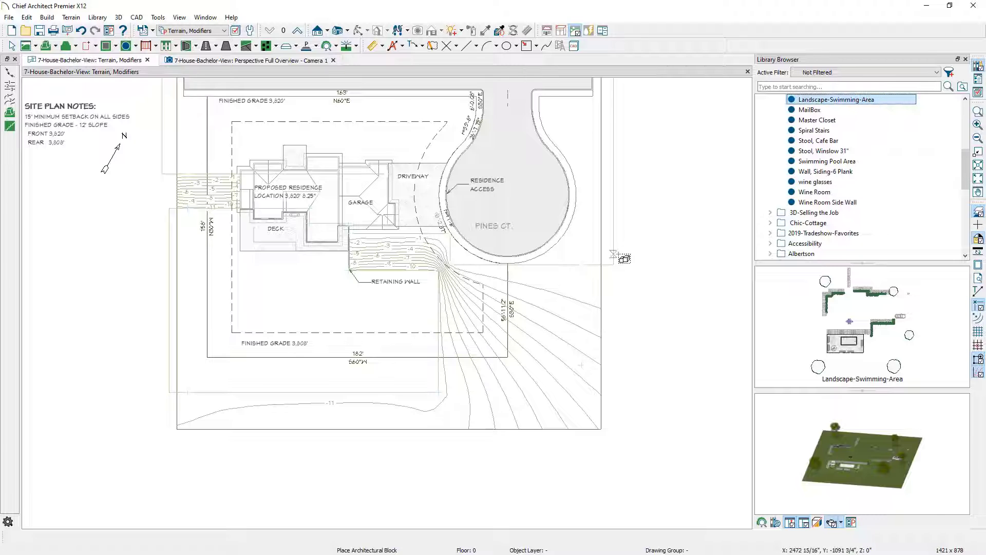
middle_click_drag(622, 252, 361, 301)
scroll(361, 301, "down", 1)
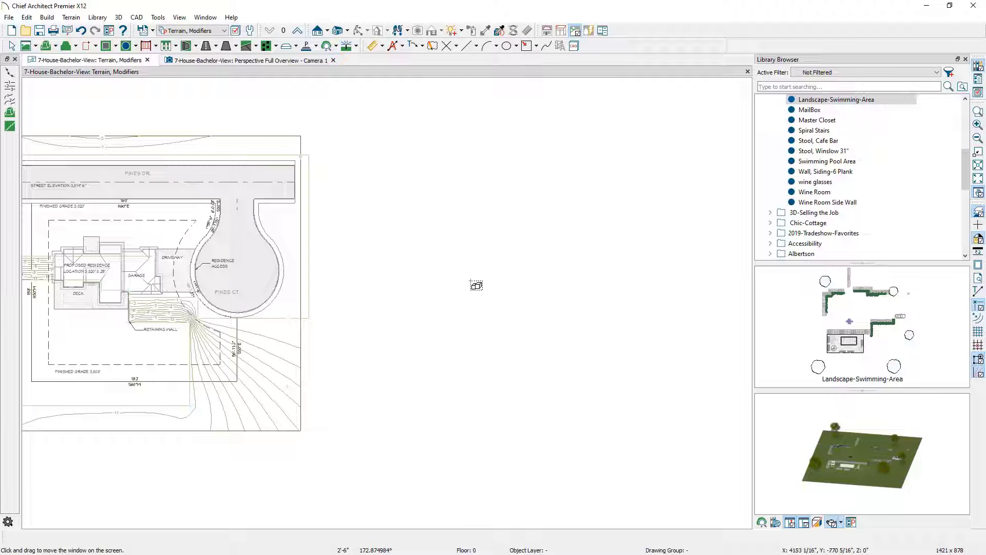
left_click(476, 278)
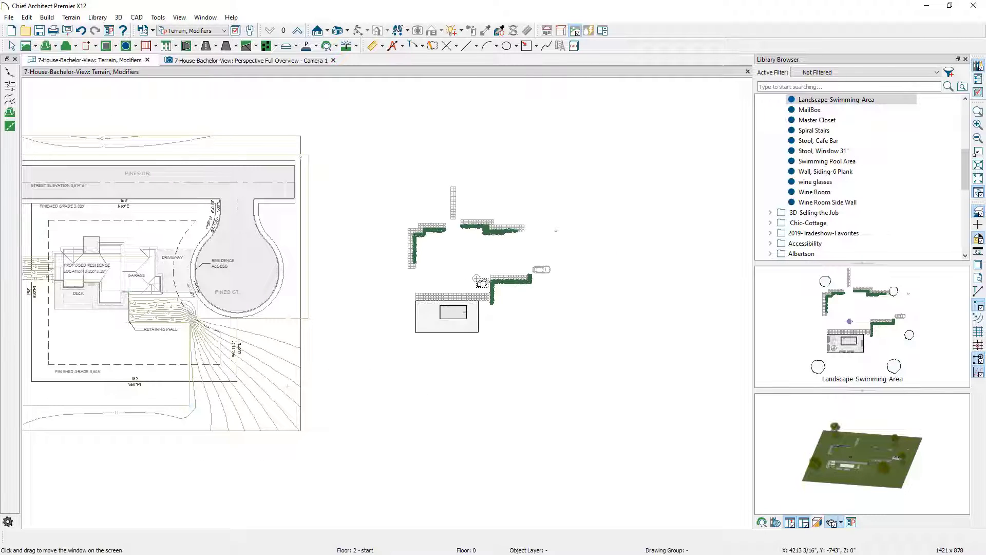
key("Escape")
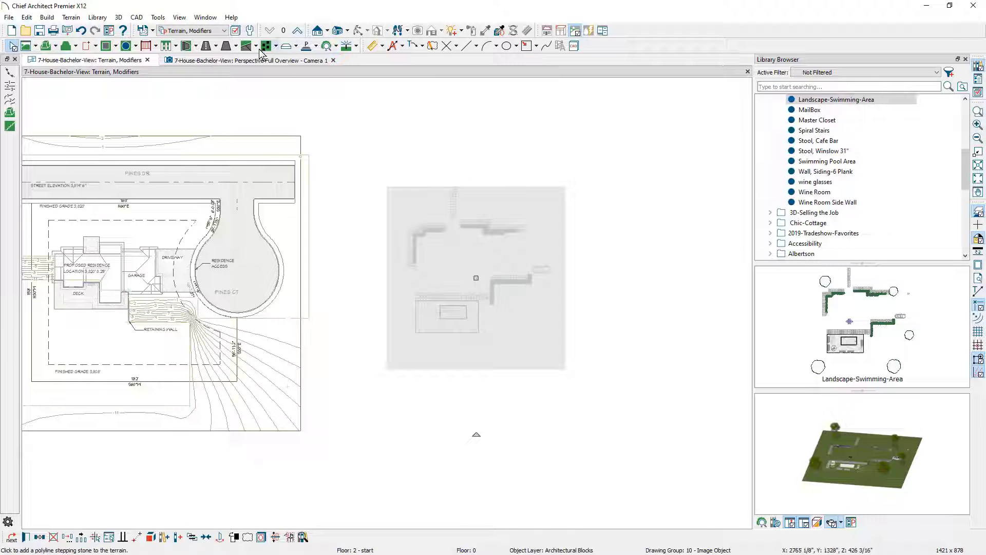
Switch to the Landscape layer set and drag the swimming-area block over the site plan's walkway paths.
left_click(208, 32)
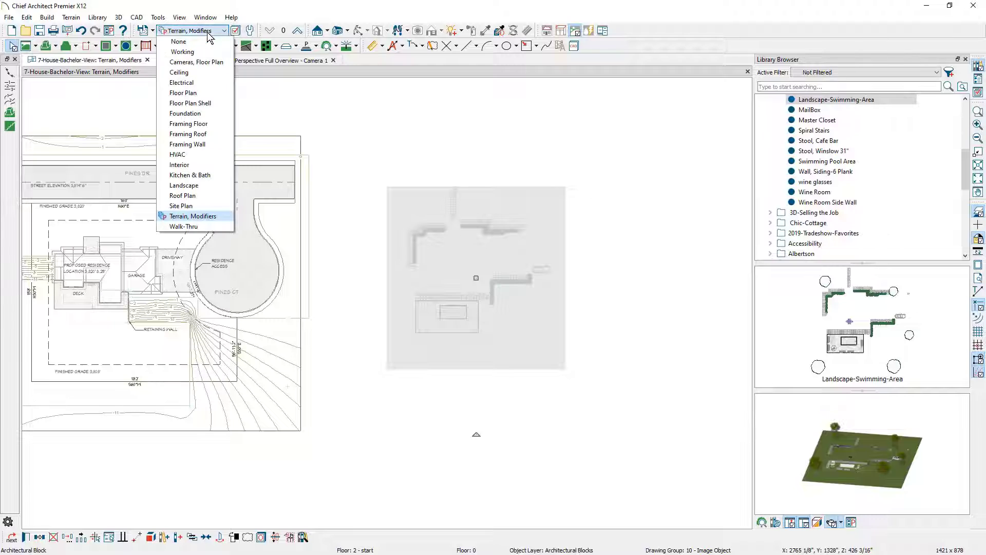
left_click(198, 192)
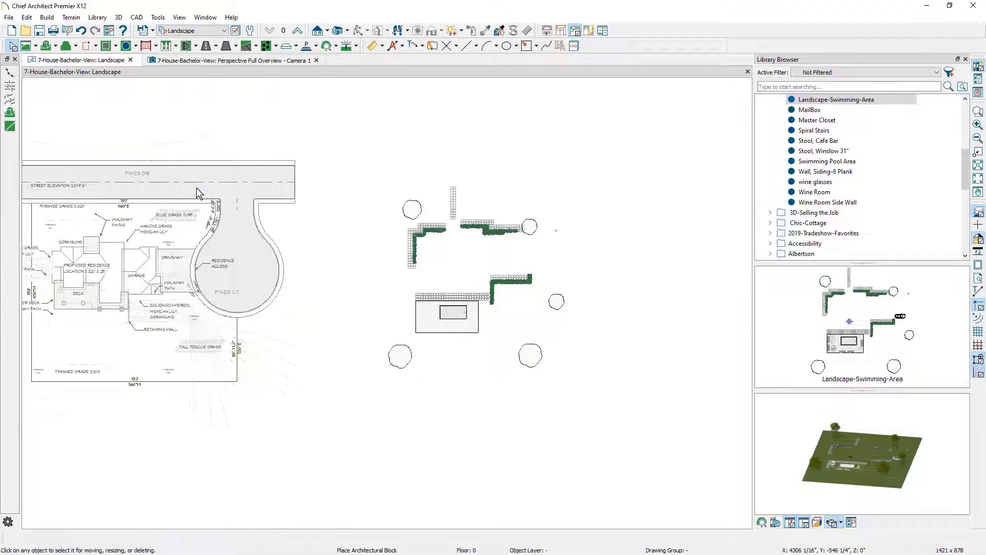
left_click(466, 280)
left_click_drag(460, 278, 108, 288)
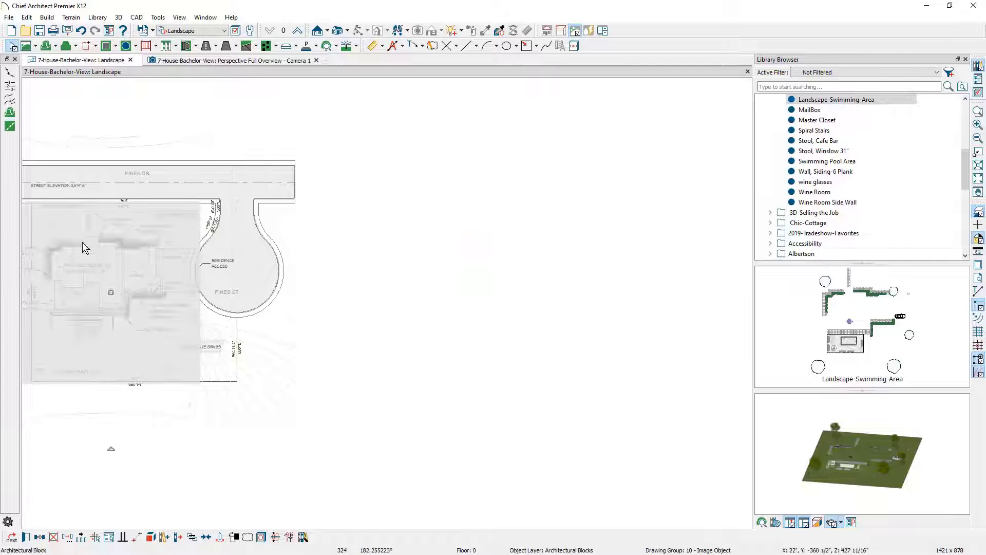
scroll(82, 242, "up", 6)
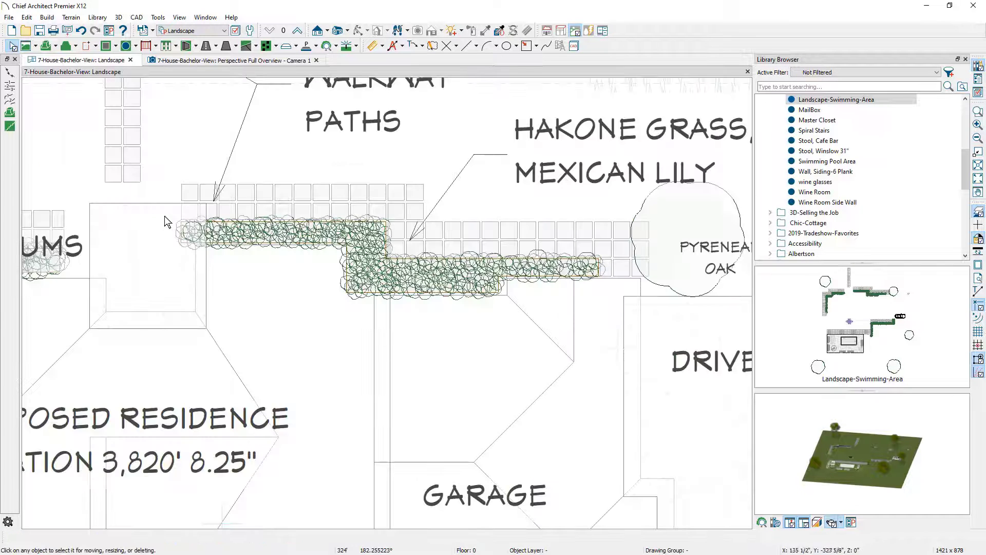
scroll(165, 215, "up", 5)
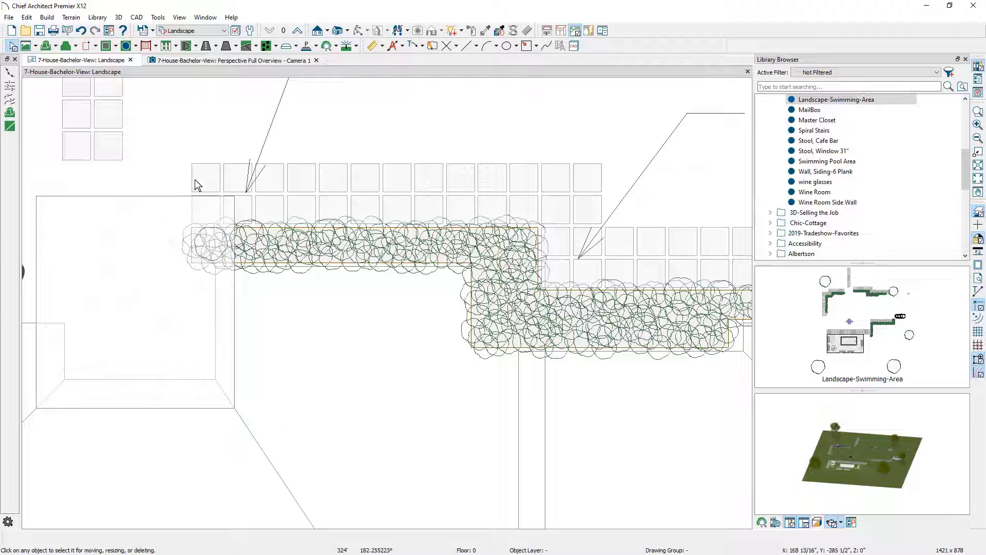
Point-to-point move the swimming-area block from its paving corner to the matching corner on the plan.
left_click(201, 178)
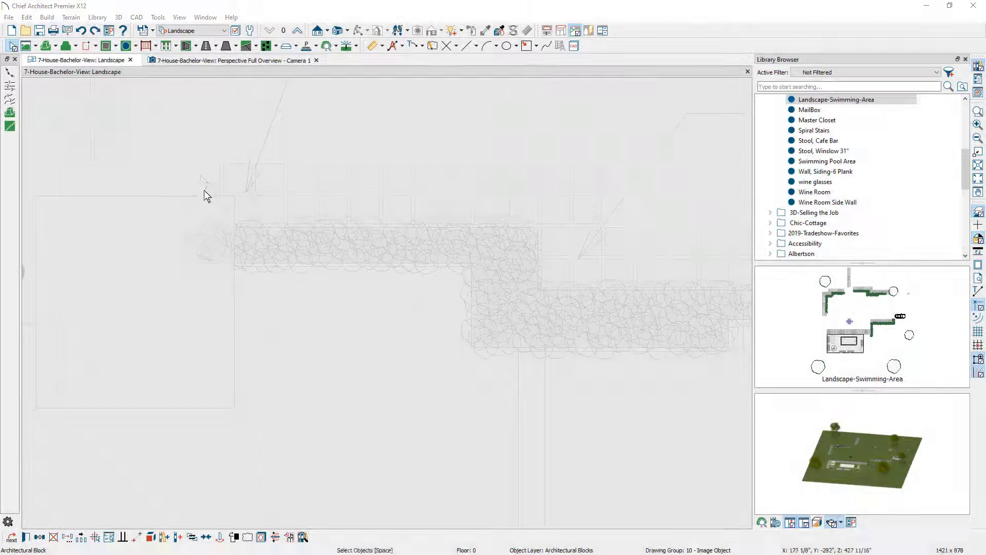
left_click(138, 539)
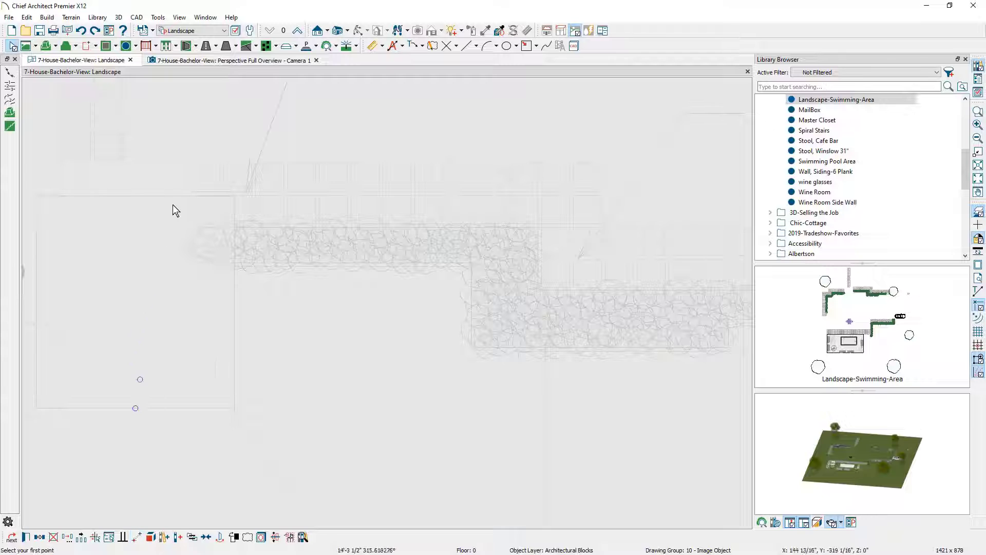
left_click(194, 165)
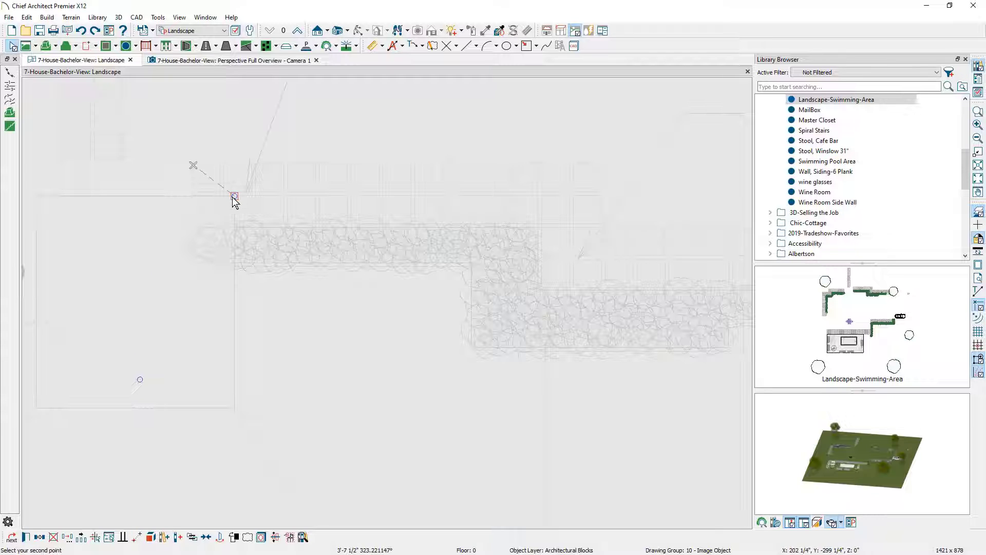
left_click(235, 196)
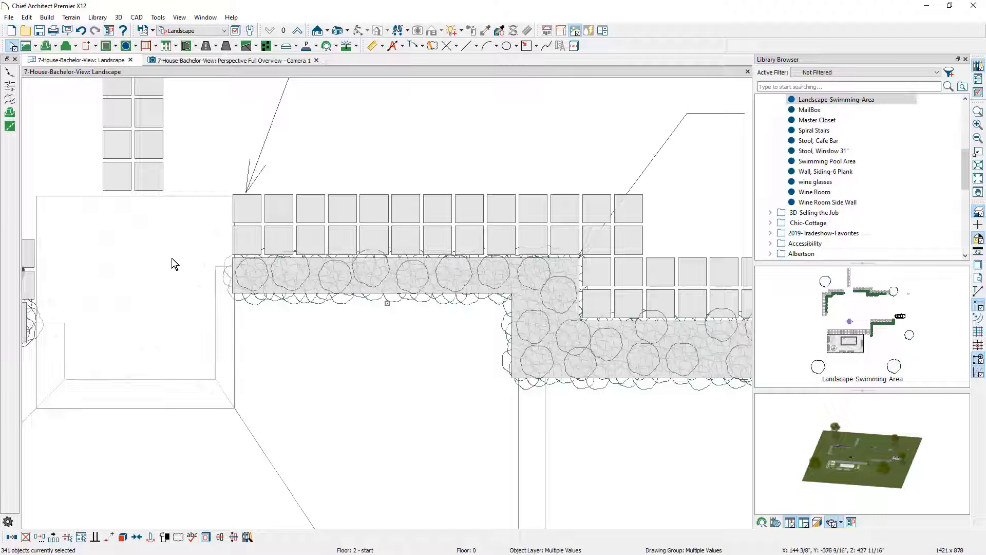
Show the Perspective Full Overview - Camera 1 view with the pool, patio and planters beside the house.
left_click(218, 61)
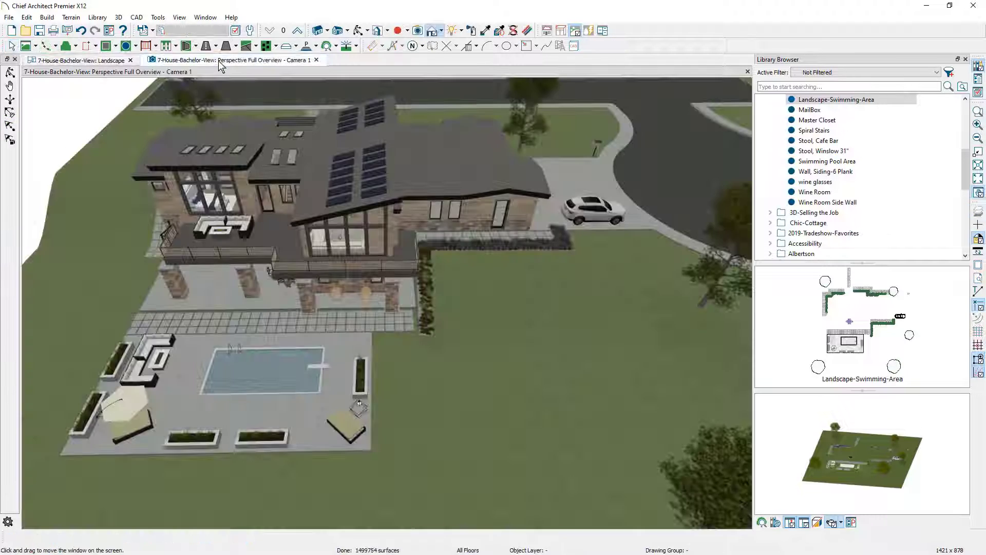